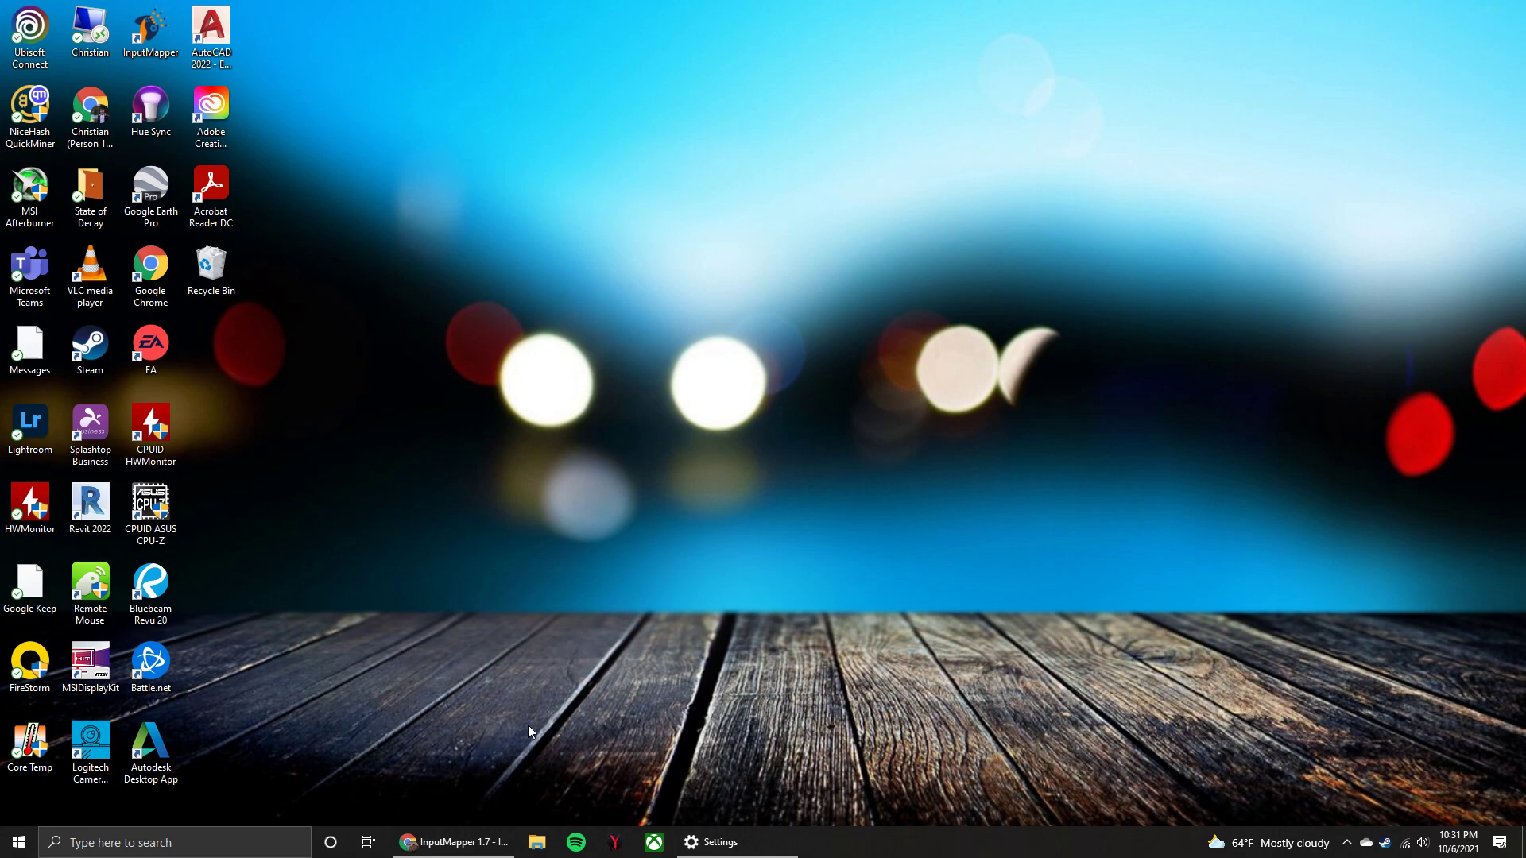
# Save the InputMapper 1.7 installer (InputMapper1.7.7452.13622.exe) from Chrome into the Downloads folder
pyautogui.click(452, 842)
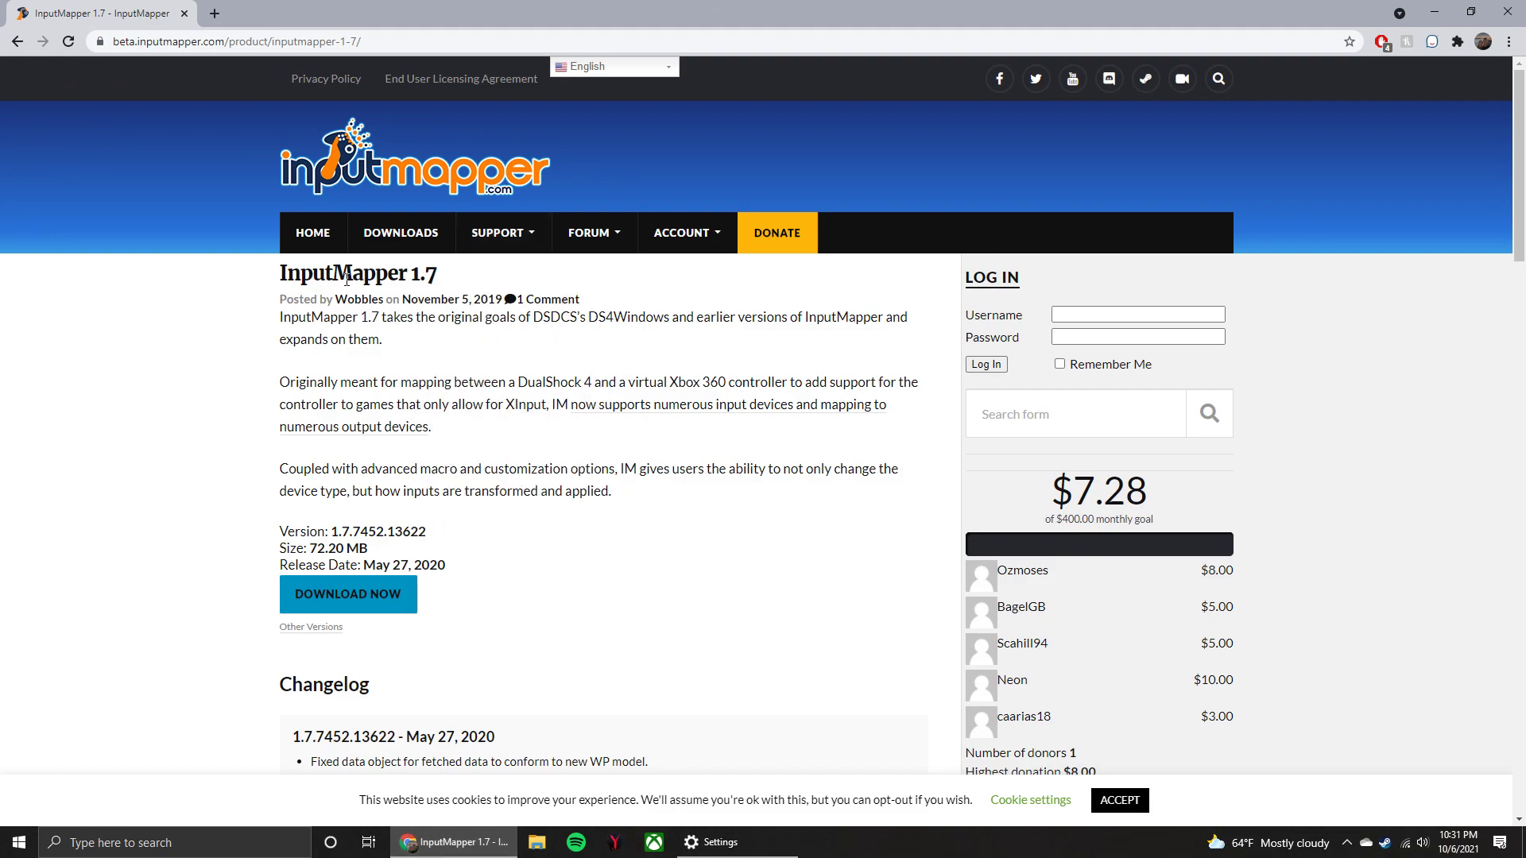
pyautogui.click(331, 602)
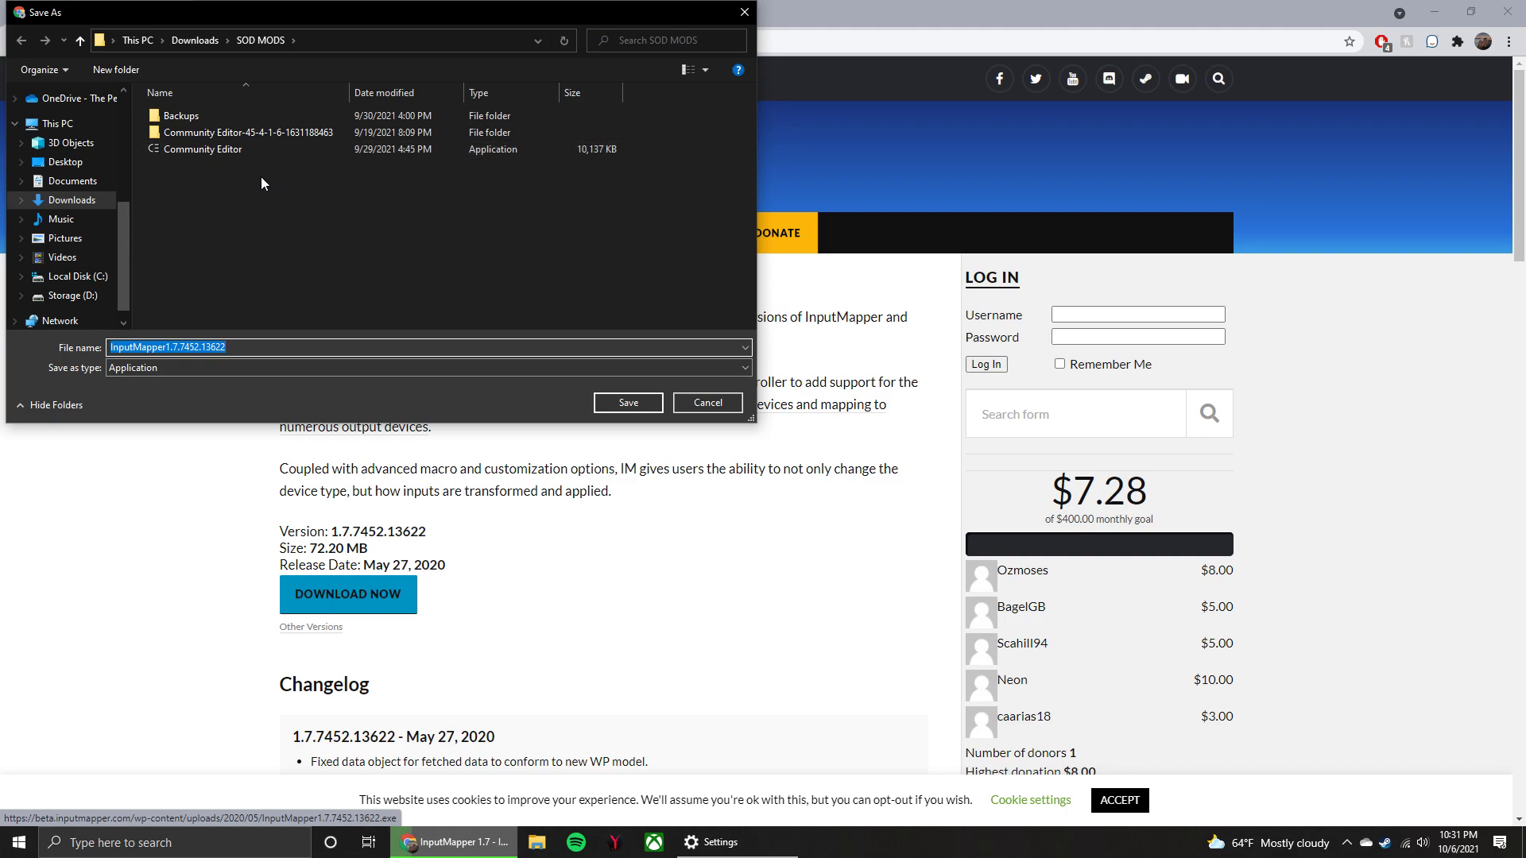
pyautogui.click(191, 40)
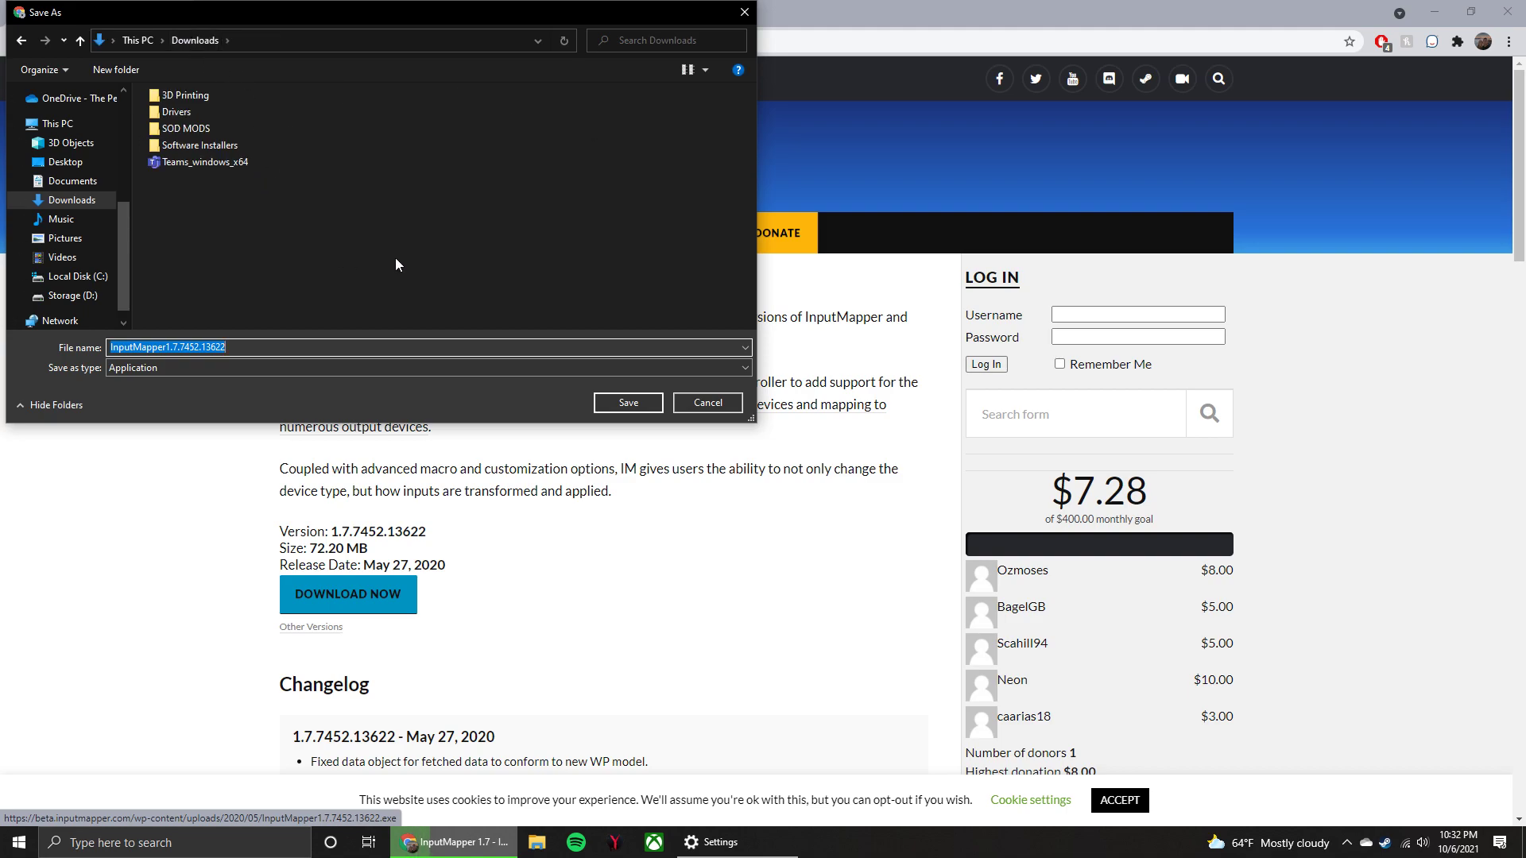
pyautogui.click(627, 403)
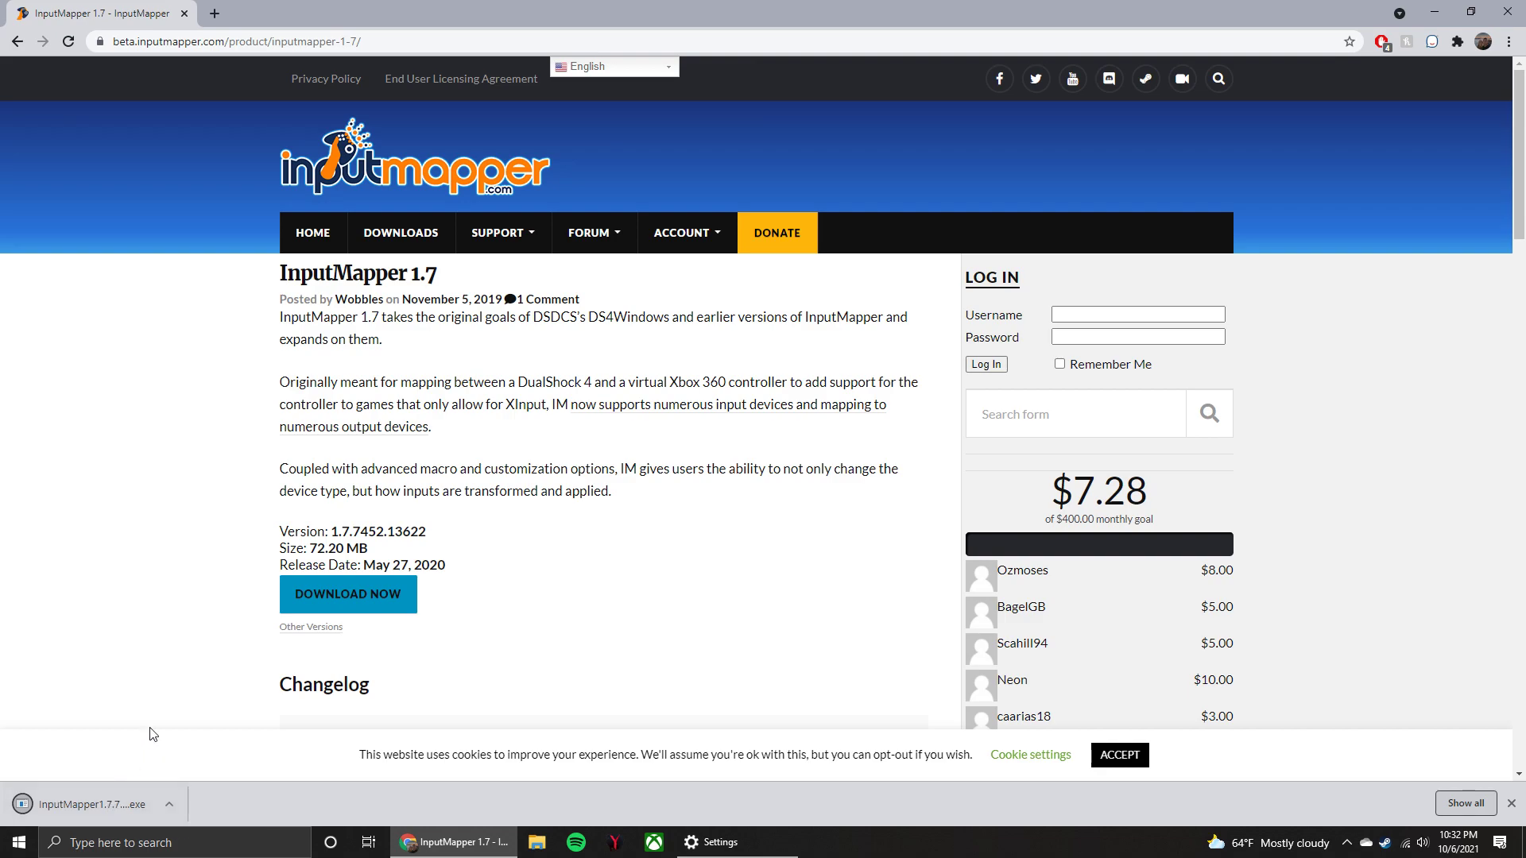
# Run the downloaded installer, approve the UAC prompt, then cancel and close the setup wizard
pyautogui.click(51, 800)
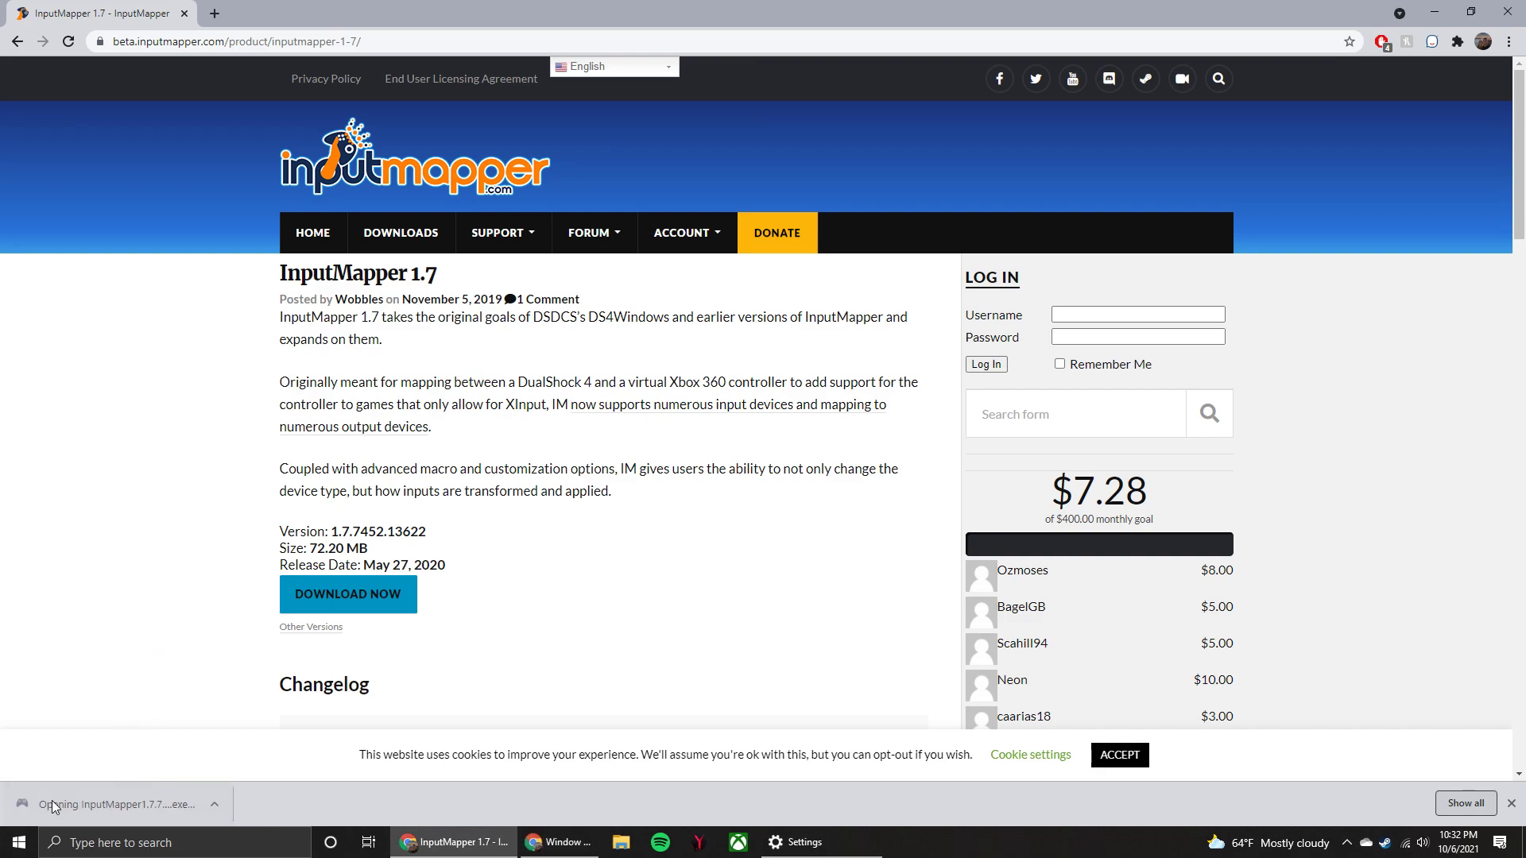
pyautogui.click(1430, 9)
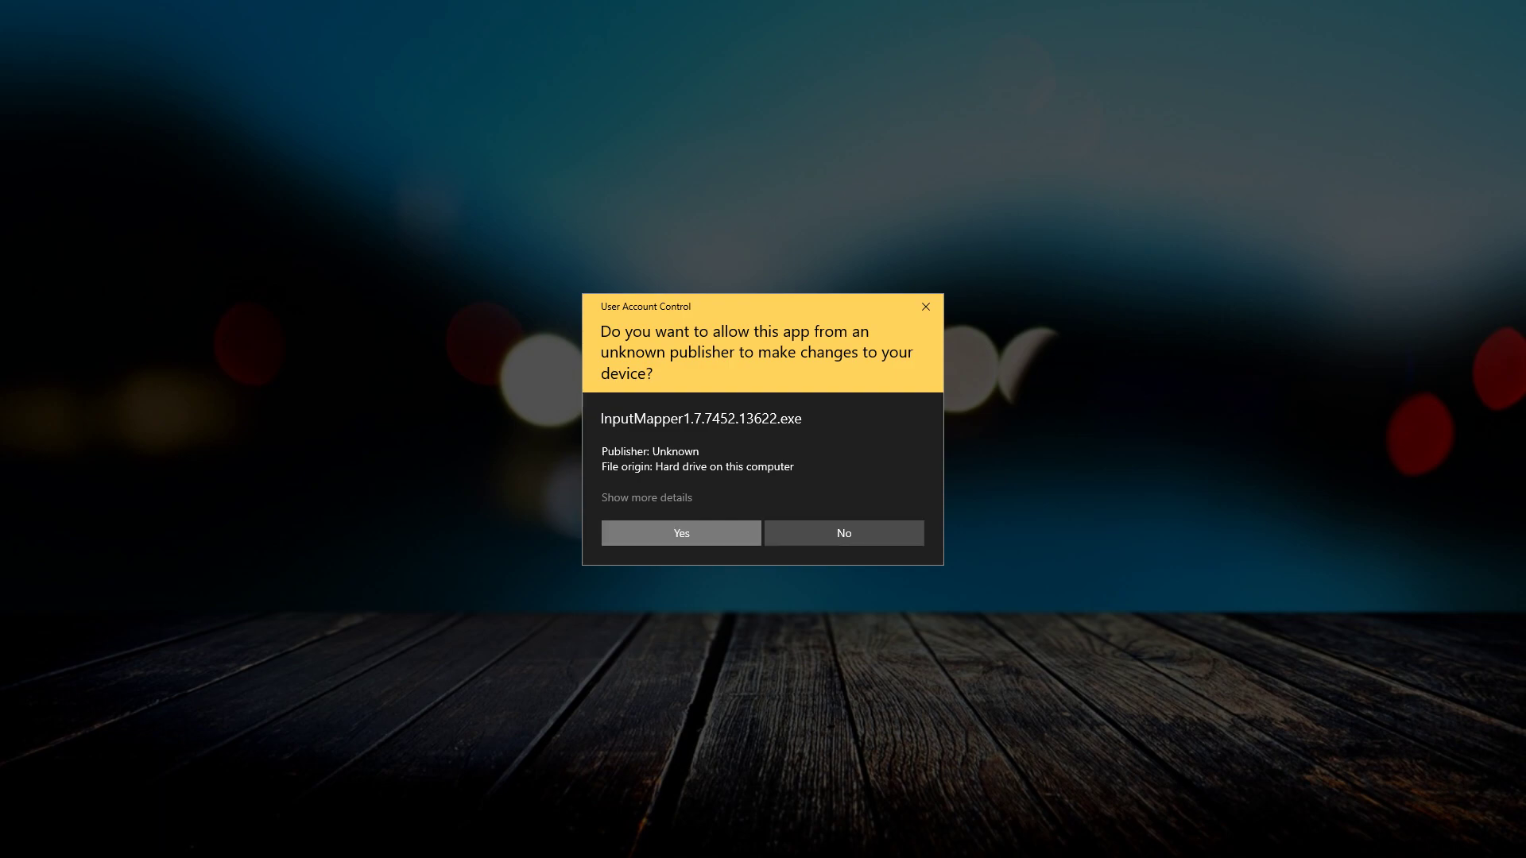
pyautogui.click(685, 537)
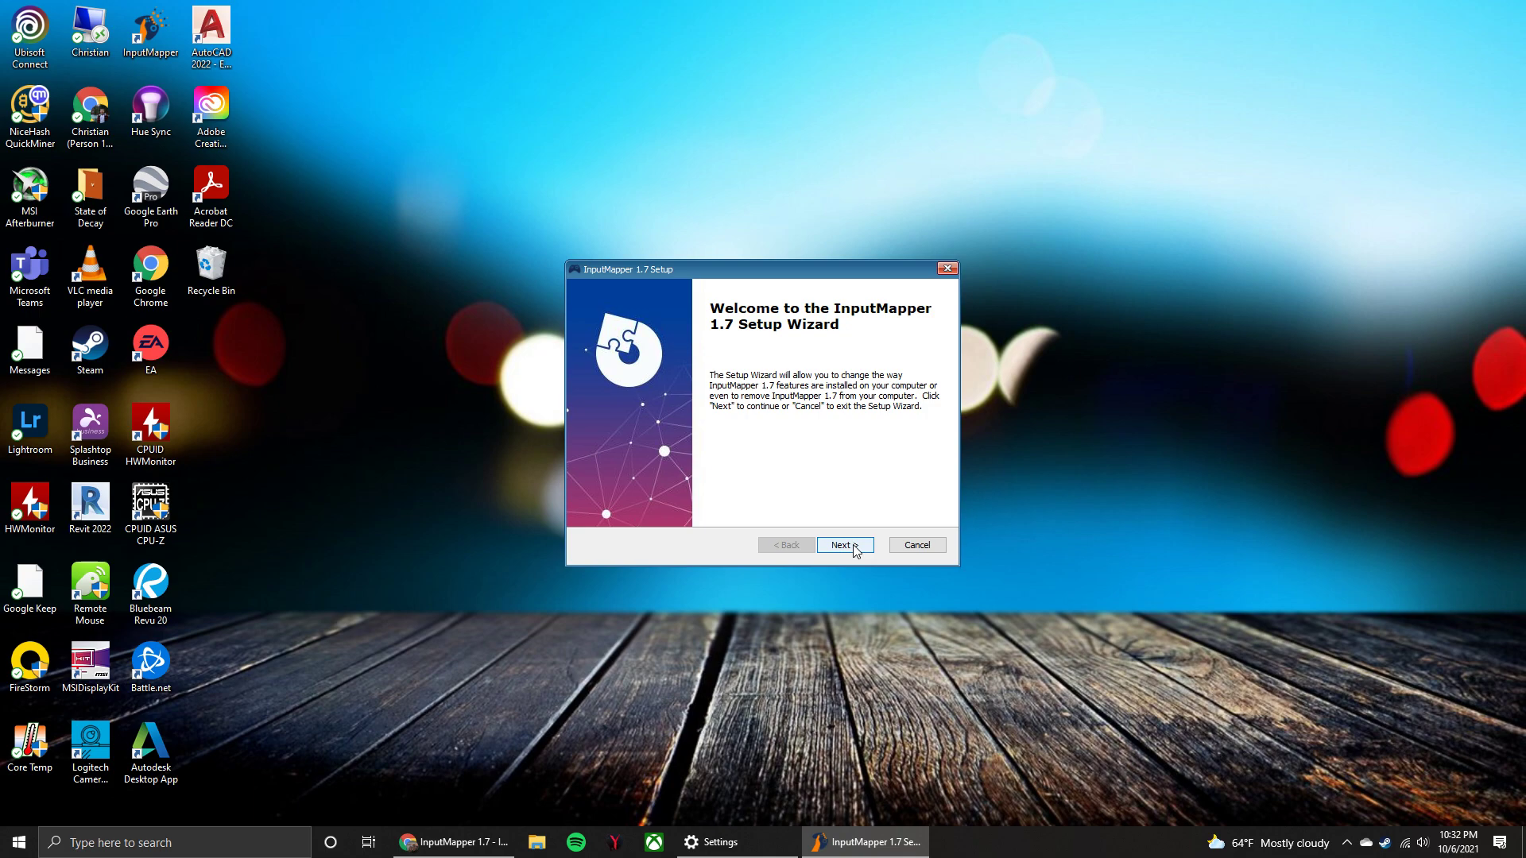
pyautogui.click(844, 545)
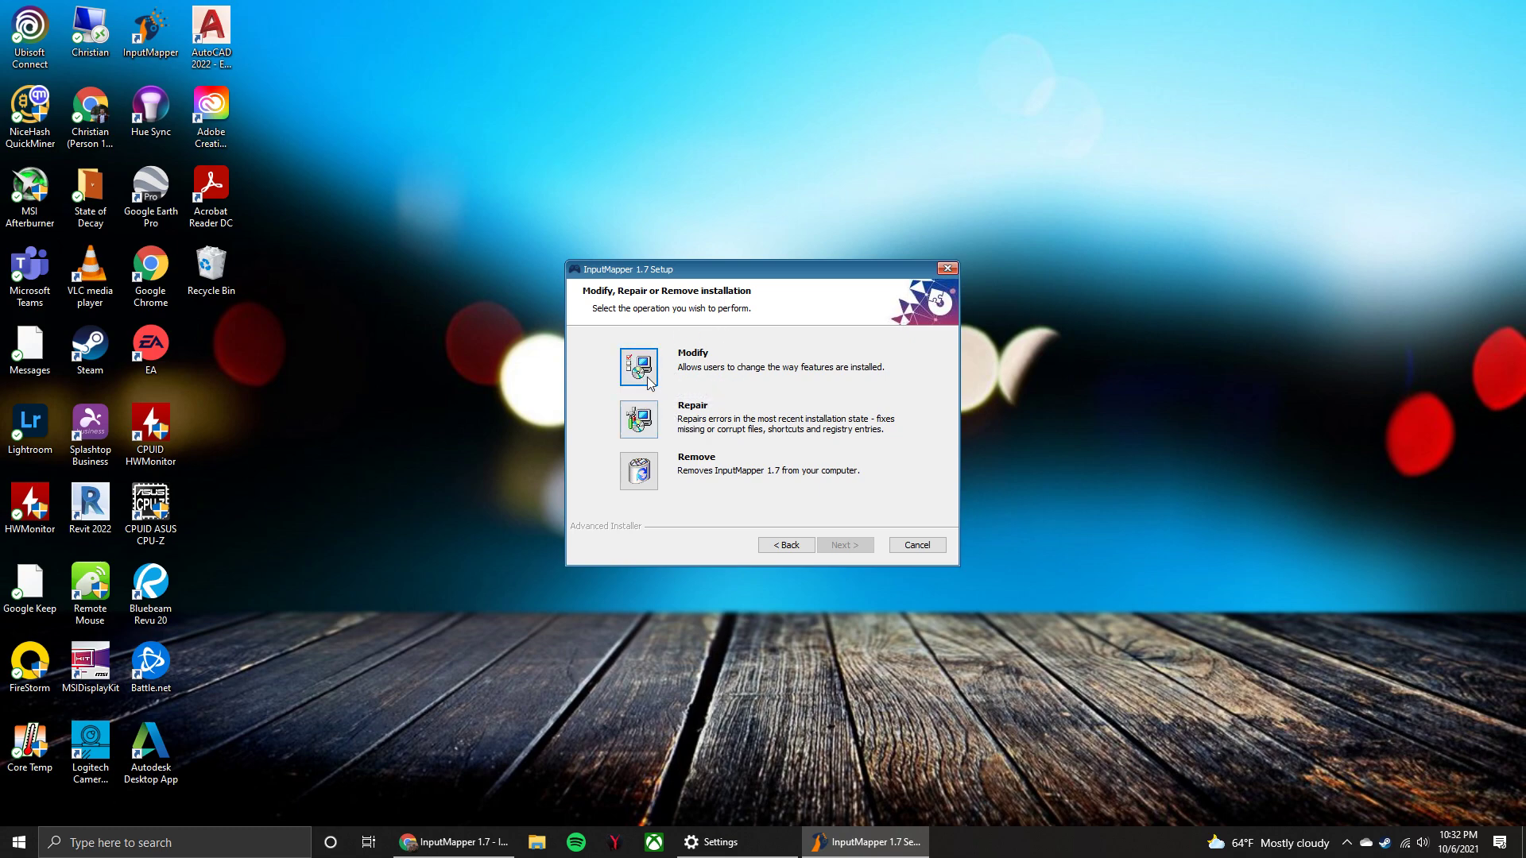
pyautogui.click(910, 546)
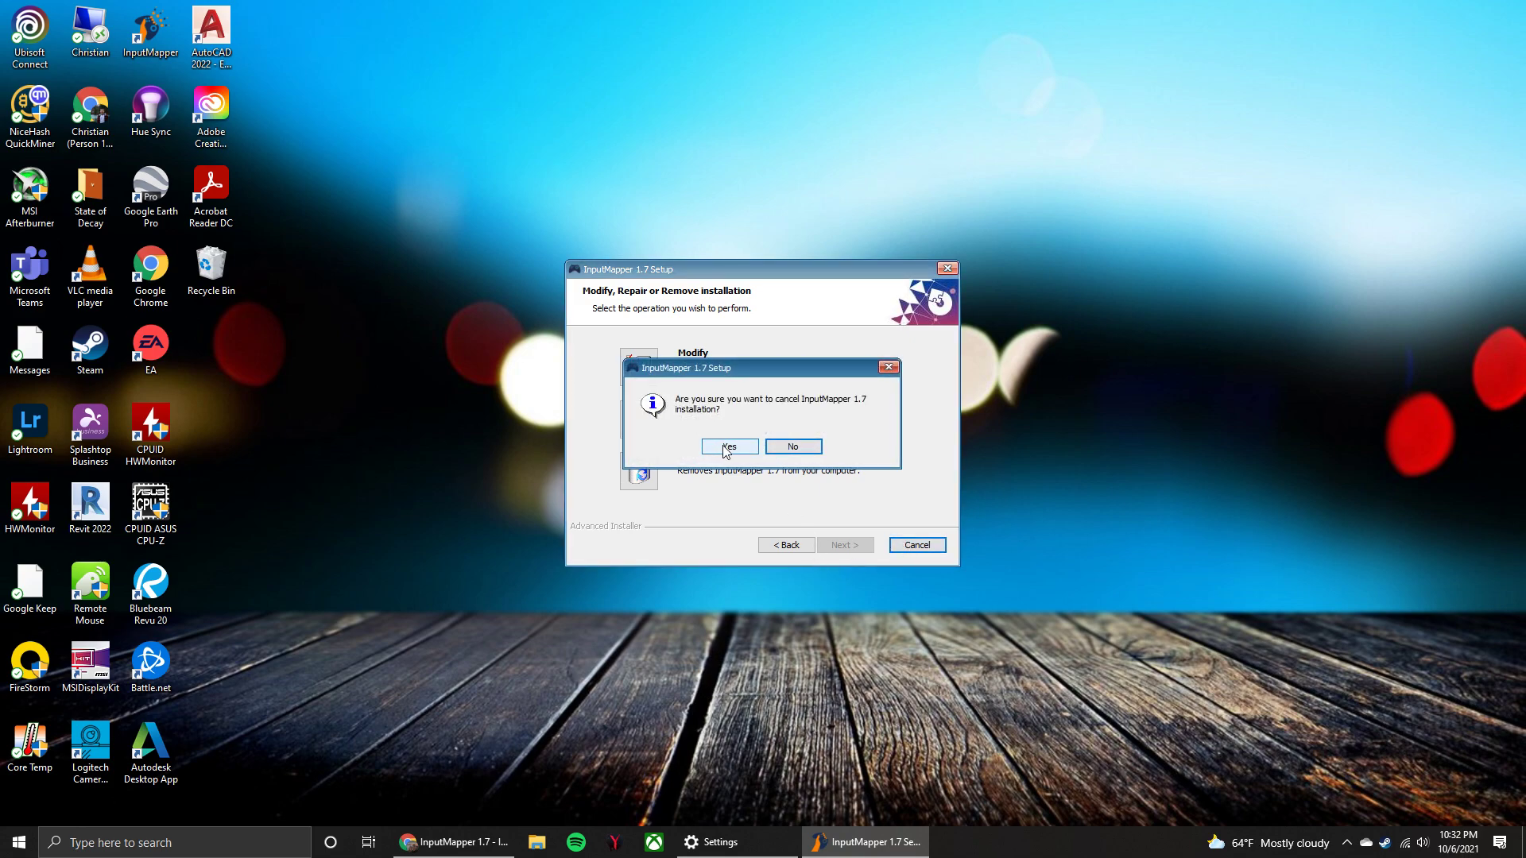
pyautogui.click(721, 448)
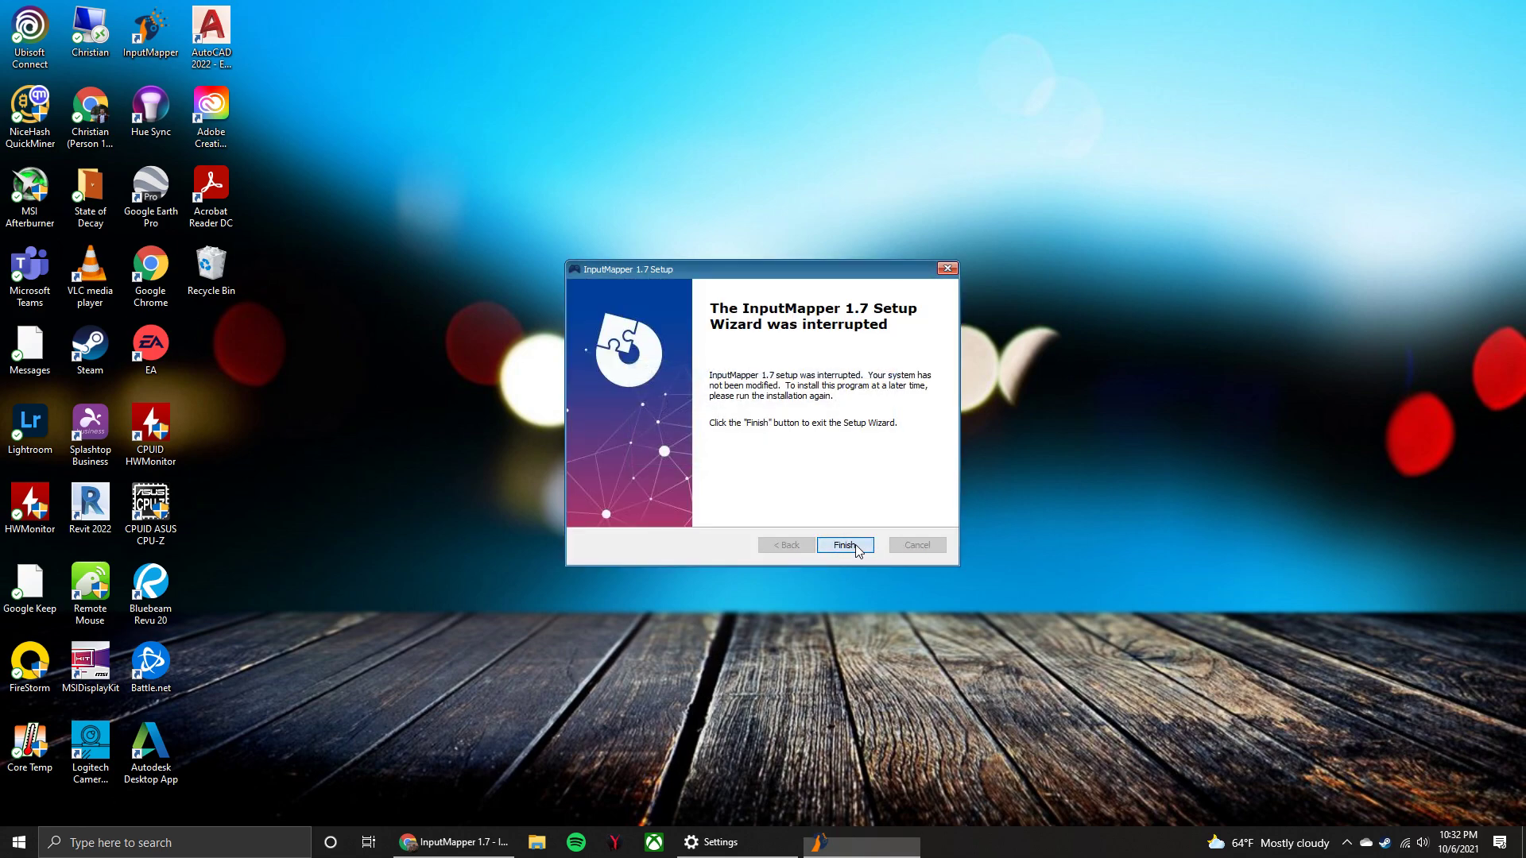
pyautogui.click(845, 545)
# Launch InputMapper by searching 'inpu' and move its window toward the screen centre
pyautogui.click(252, 842)
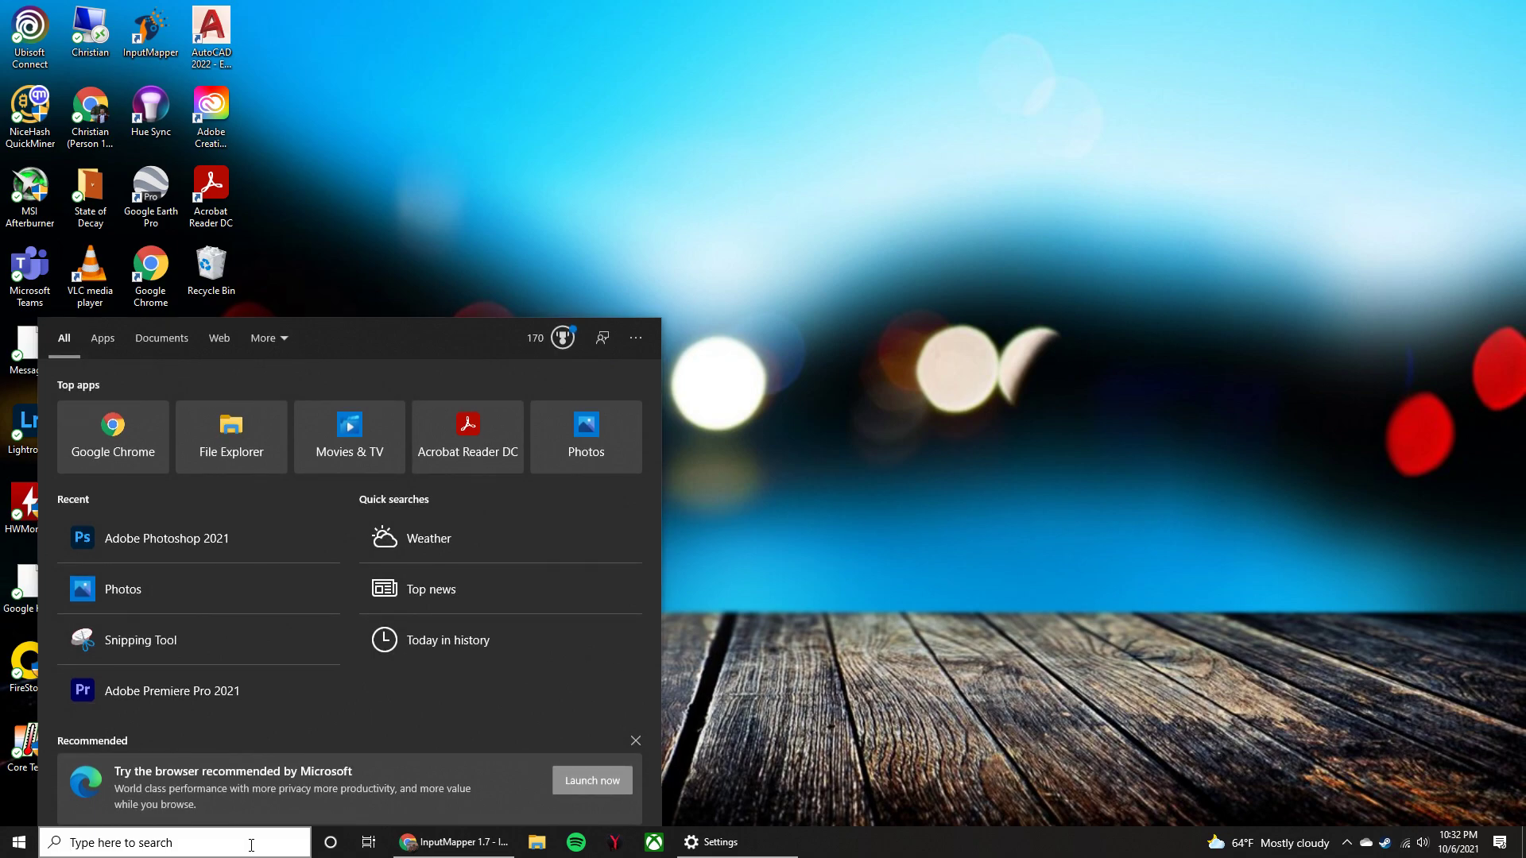
pyautogui.write('input')
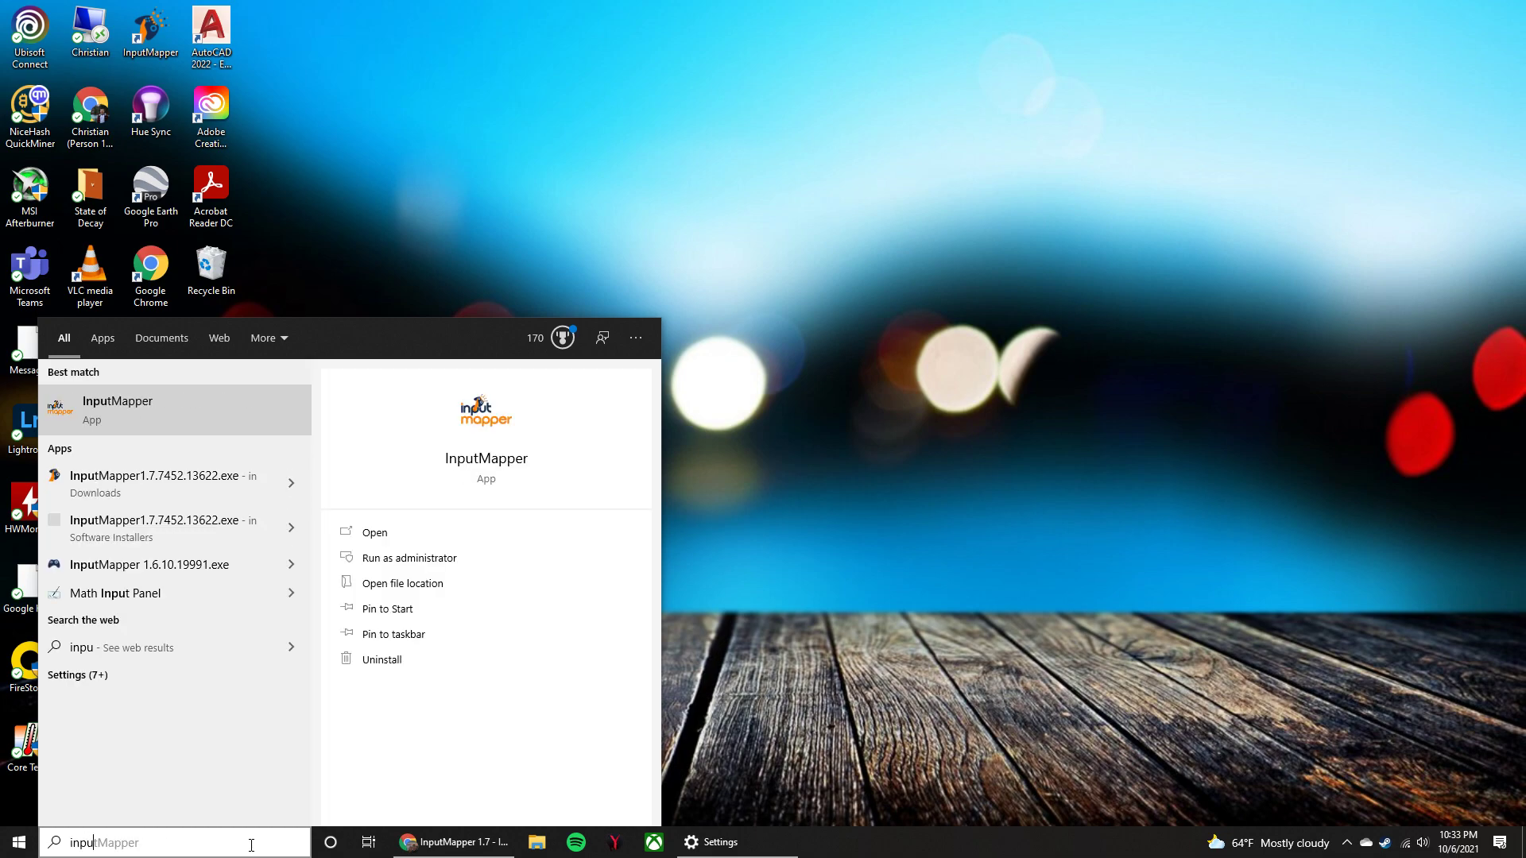
pyautogui.press('Return')
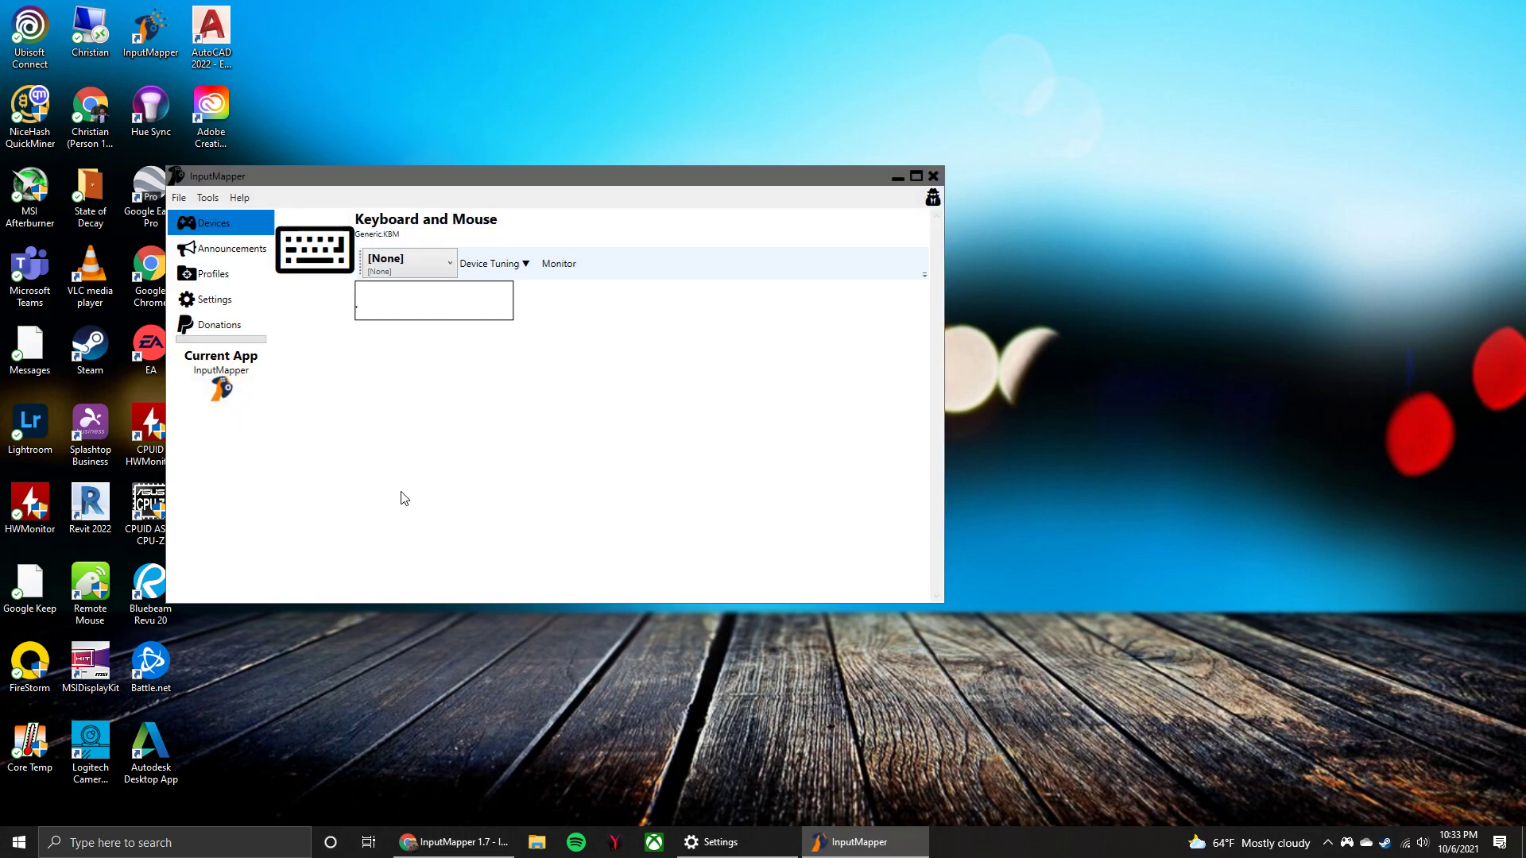
pyautogui.moveTo(480, 189); pyautogui.dragTo(628, 205)
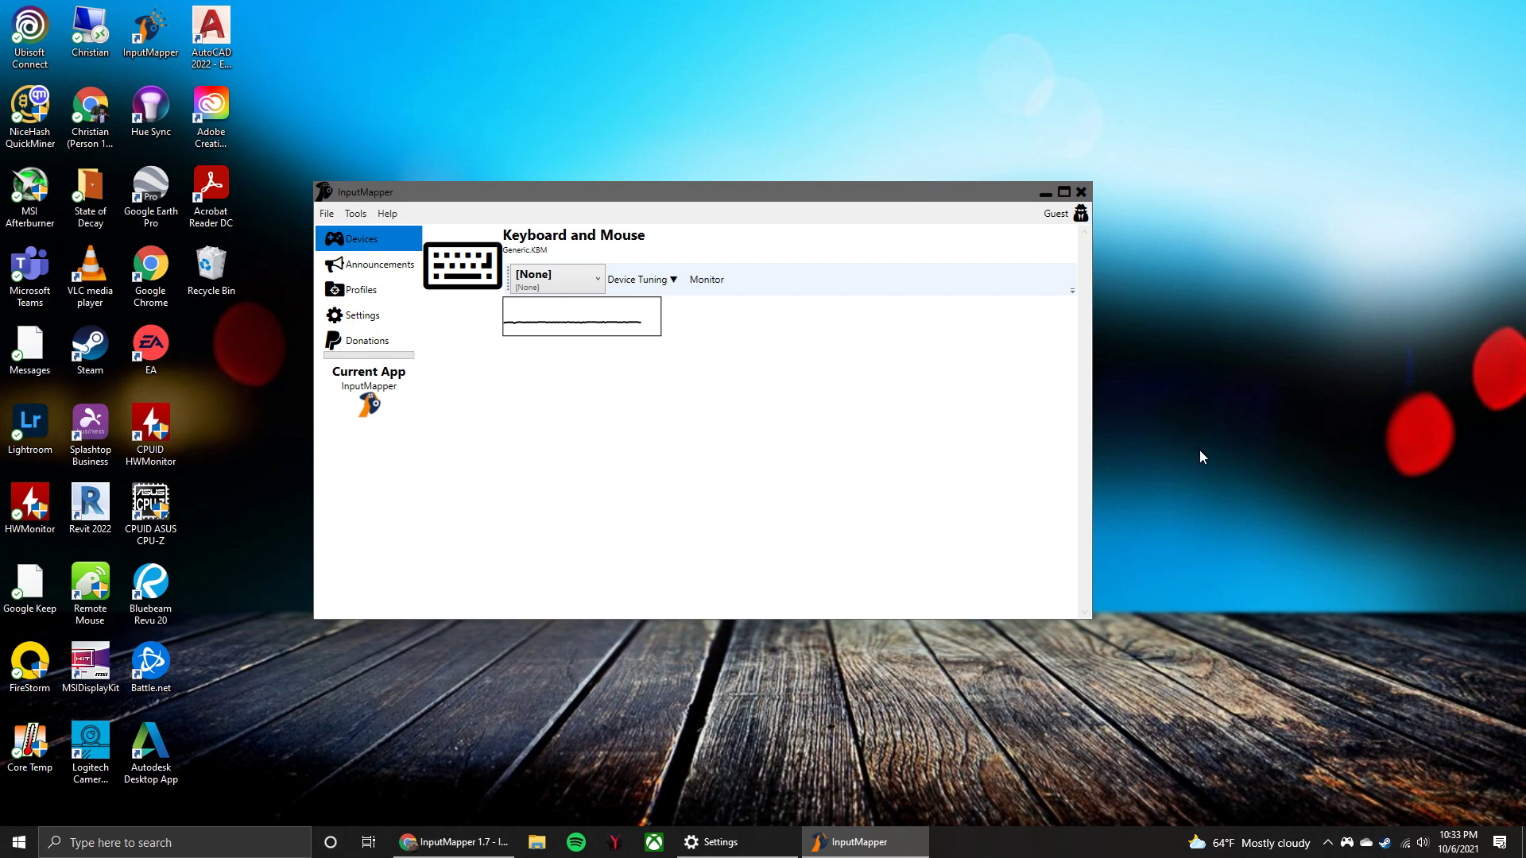
# Open Bluetooth & other devices settings via a 'blue' search and start adding a device
pyautogui.click(189, 840)
pyautogui.write('blue')
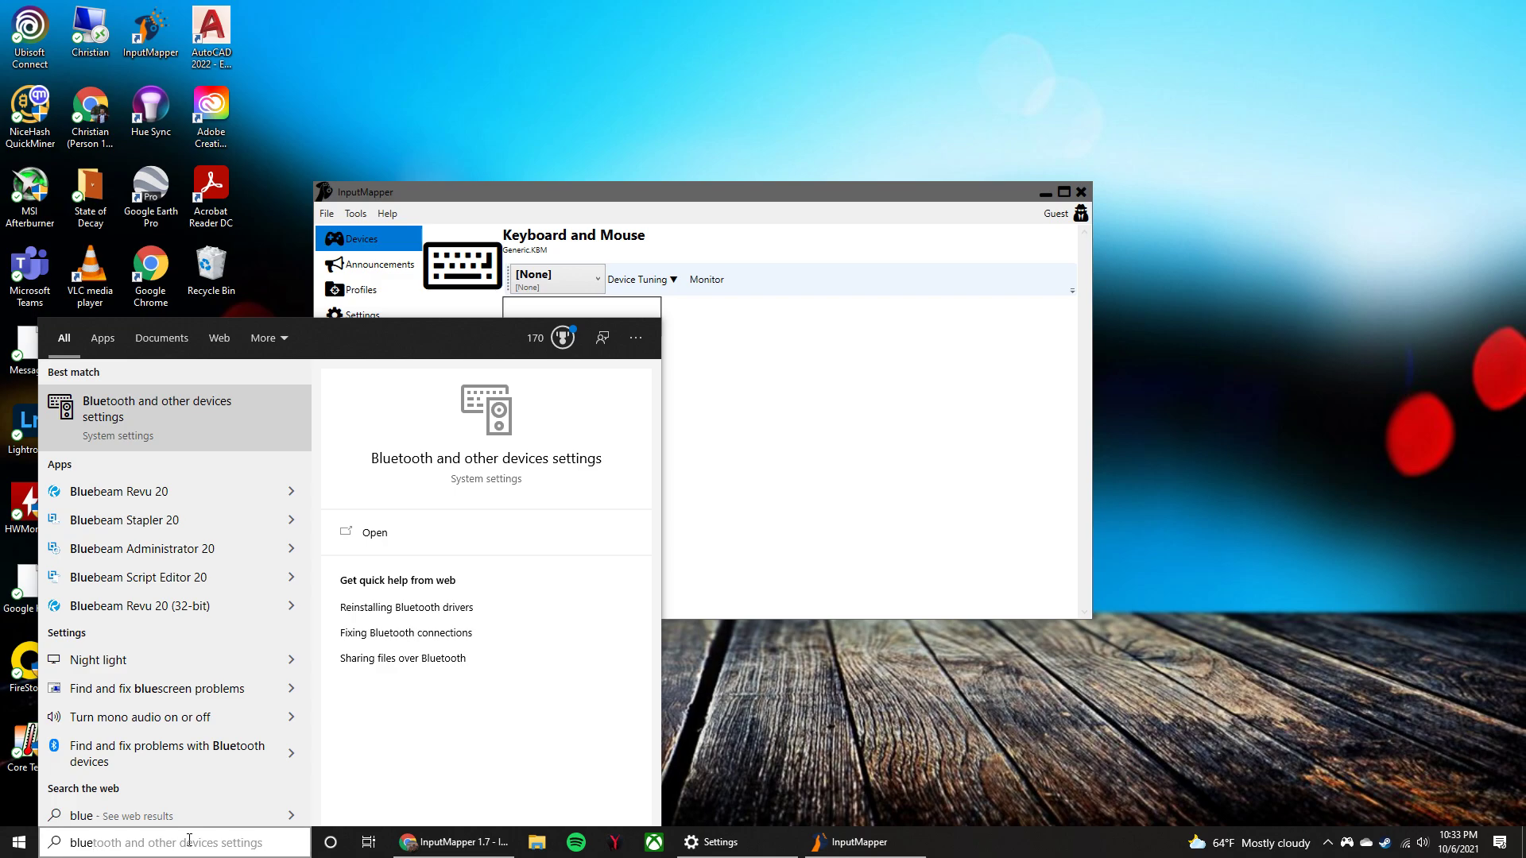
pyautogui.press('Return')
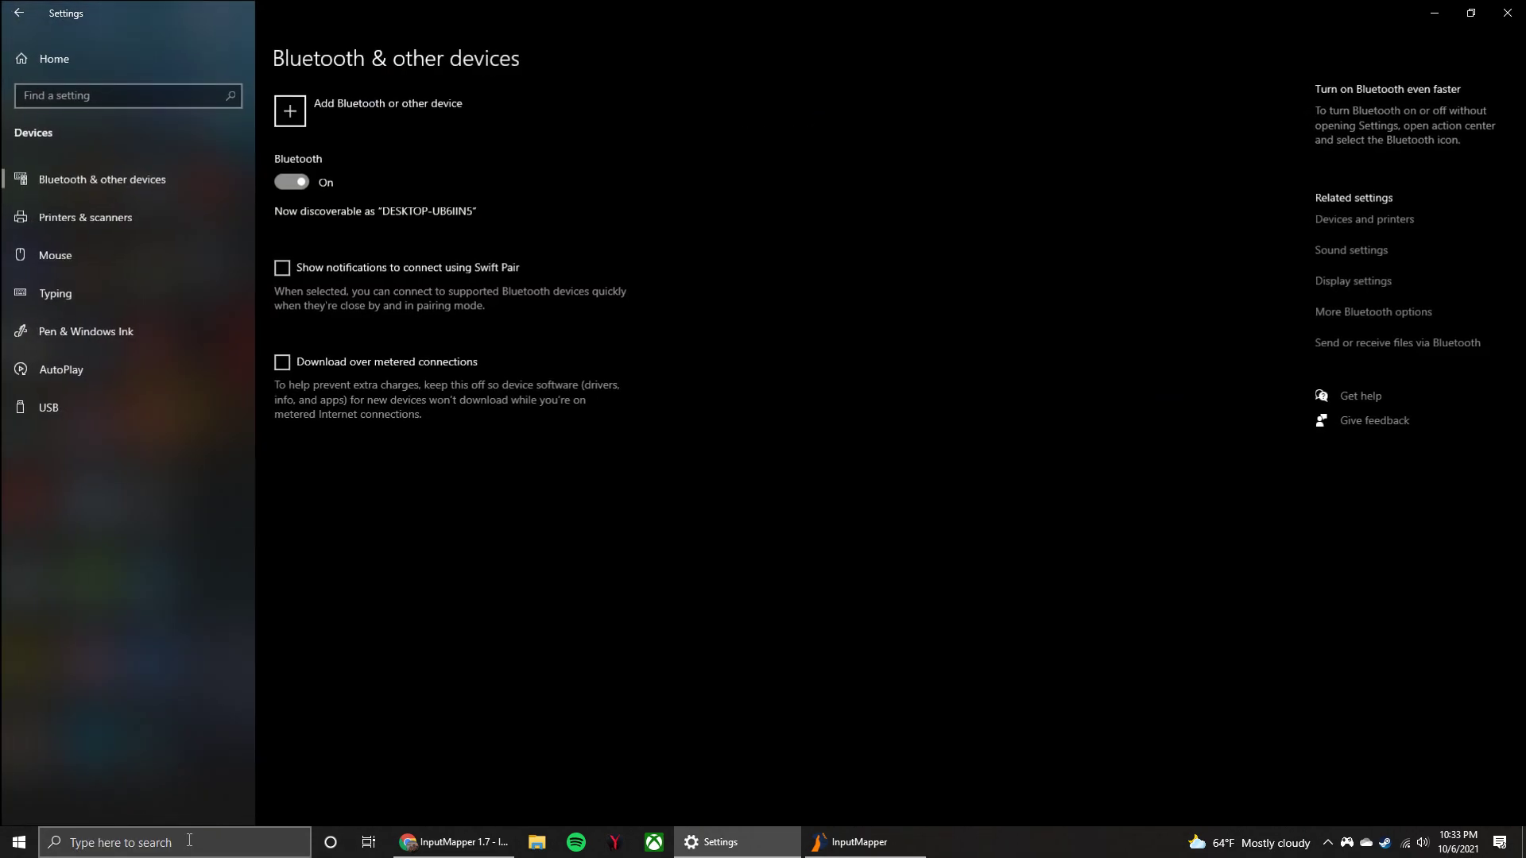
pyautogui.click(350, 106)
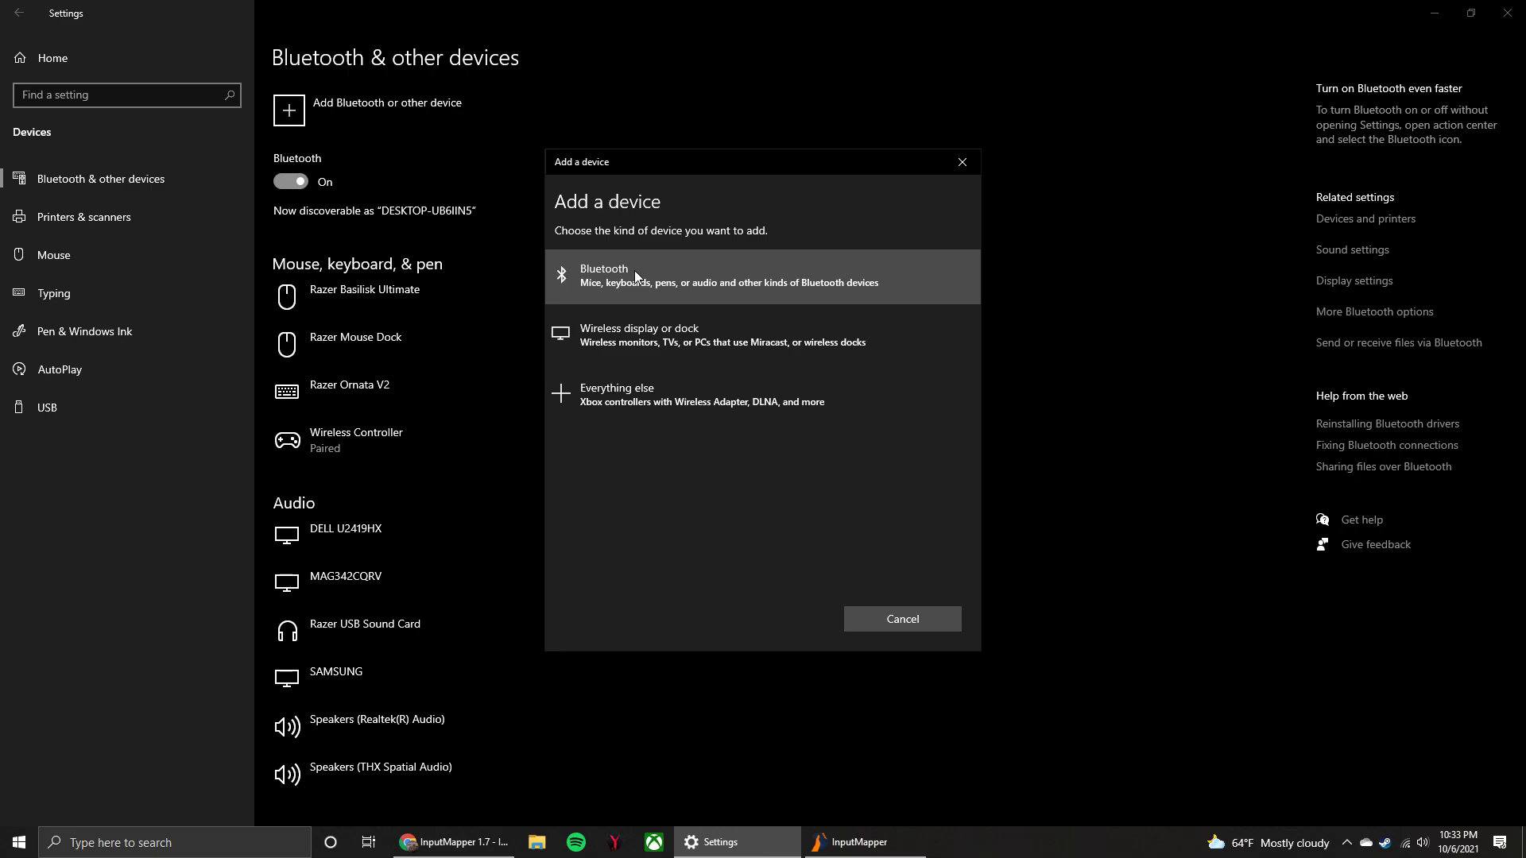
# Remove the previously paired Wireless Controller from the Bluetooth devices list
pyautogui.click(878, 621)
pyautogui.scroll(-3, 377, 650)
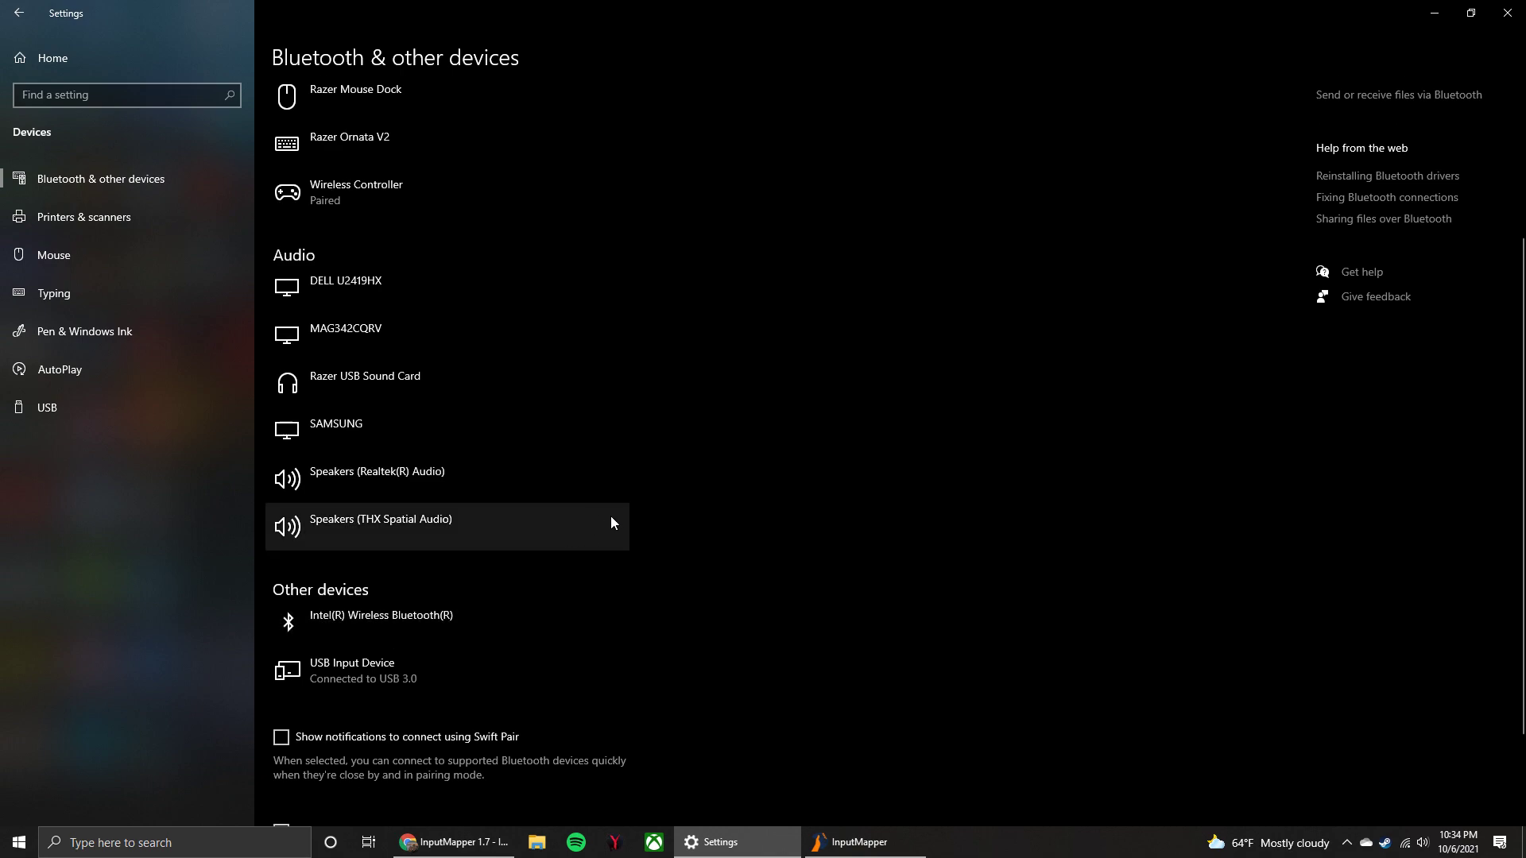
pyautogui.scroll(3, 592, 560)
pyautogui.click(372, 445)
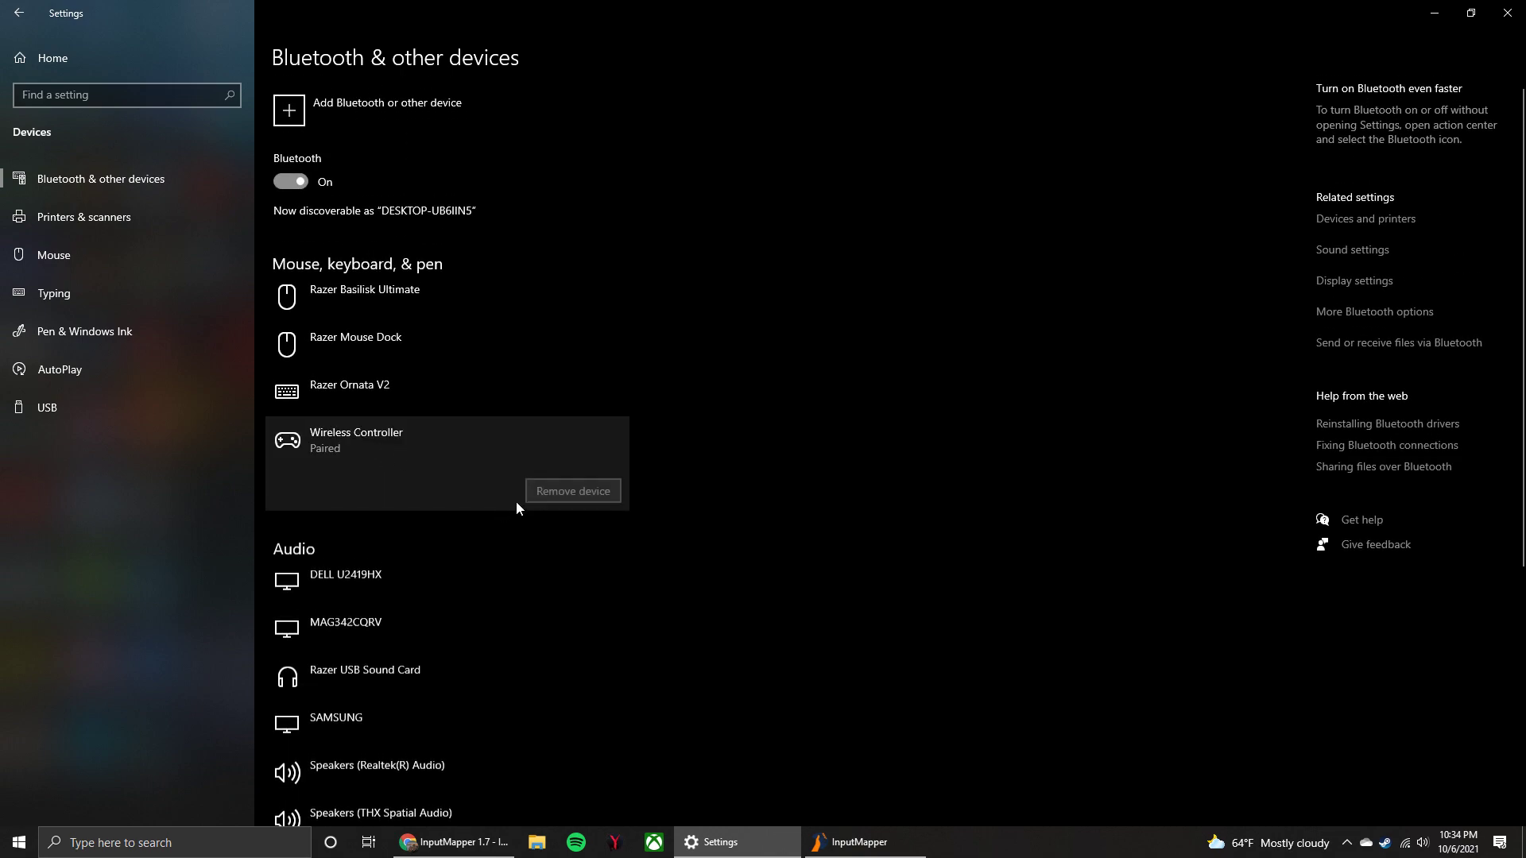
pyautogui.click(561, 494)
pyautogui.click(657, 445)
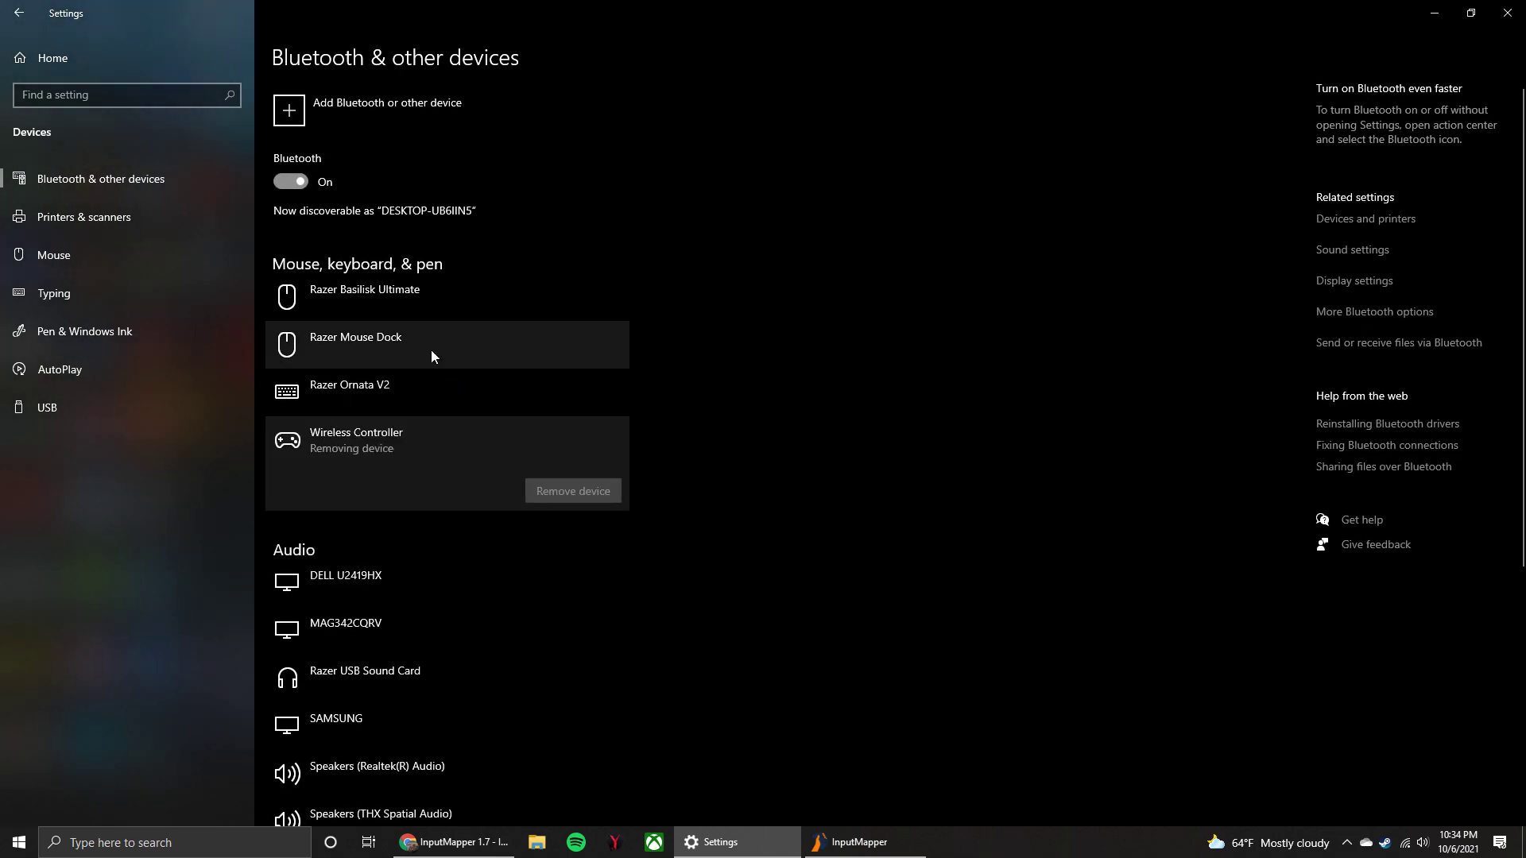
# Pair the Wireless Controller again over Bluetooth and dismiss the confirmation
pyautogui.click(397, 108)
pyautogui.click(655, 281)
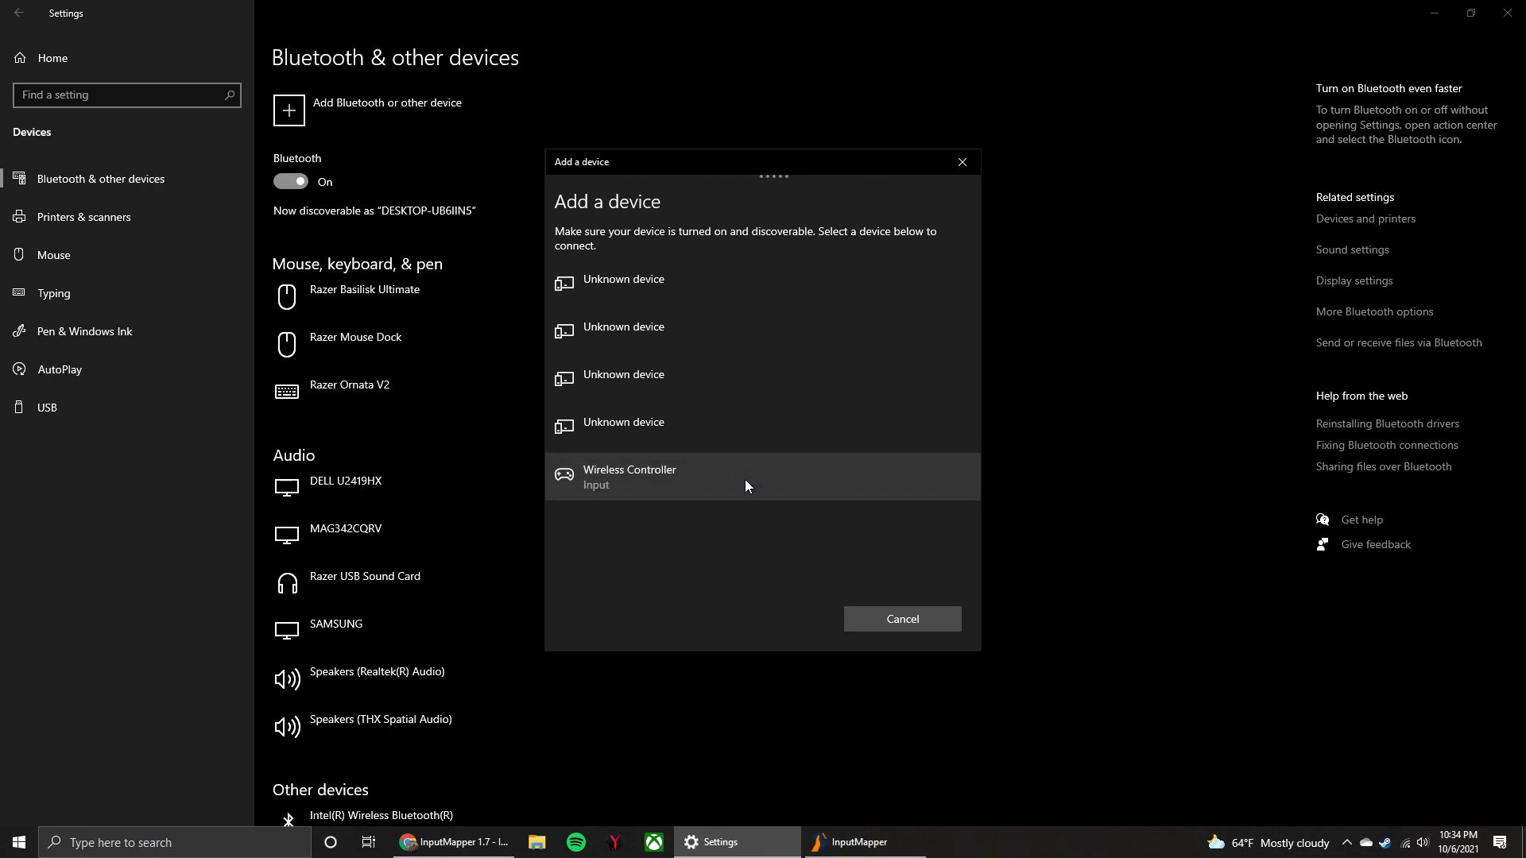
pyautogui.click(741, 478)
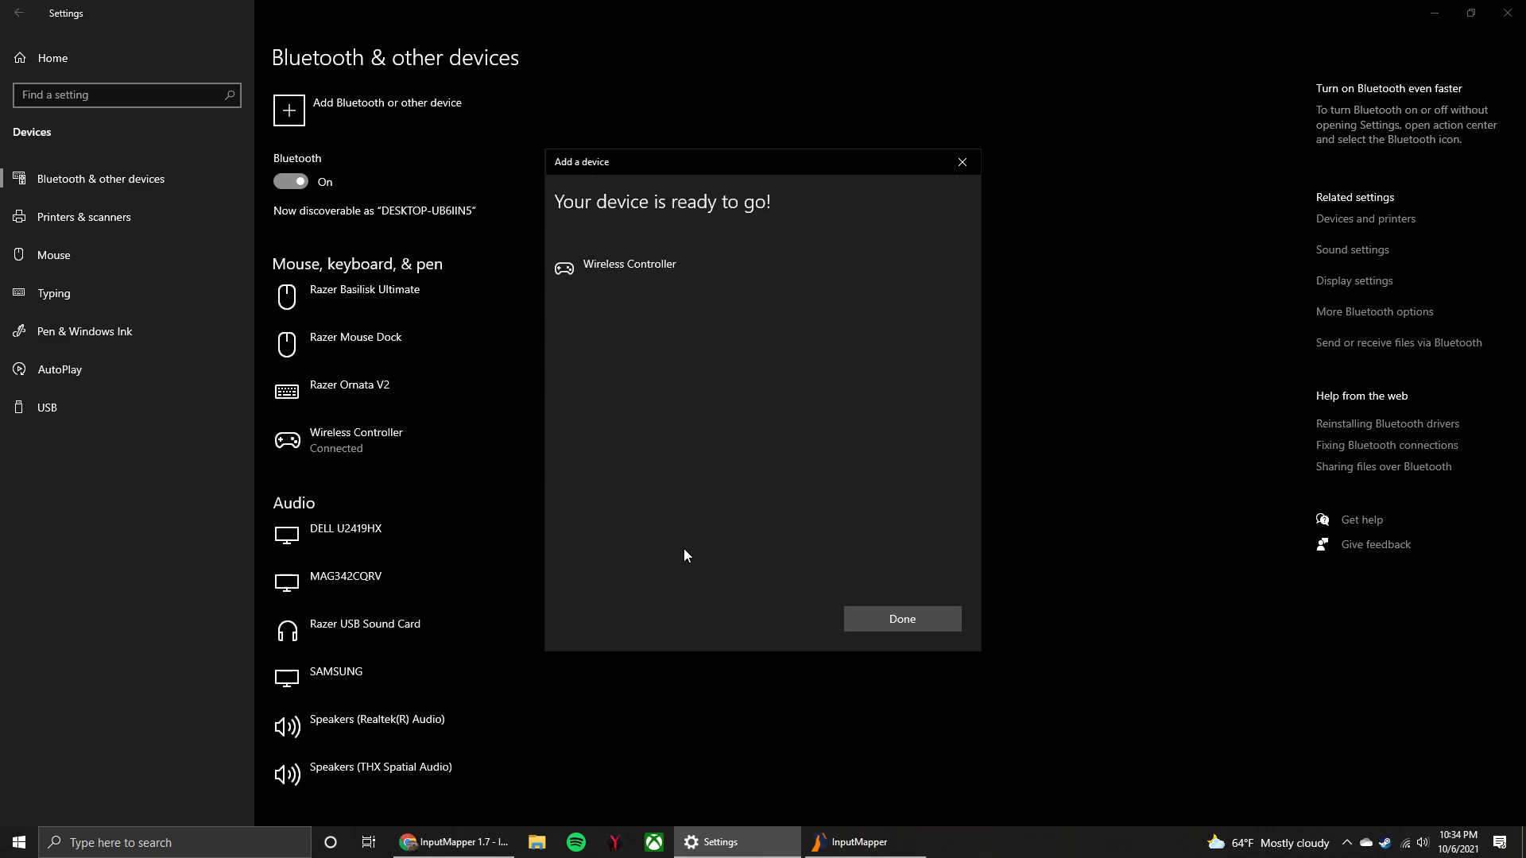
pyautogui.click(877, 626)
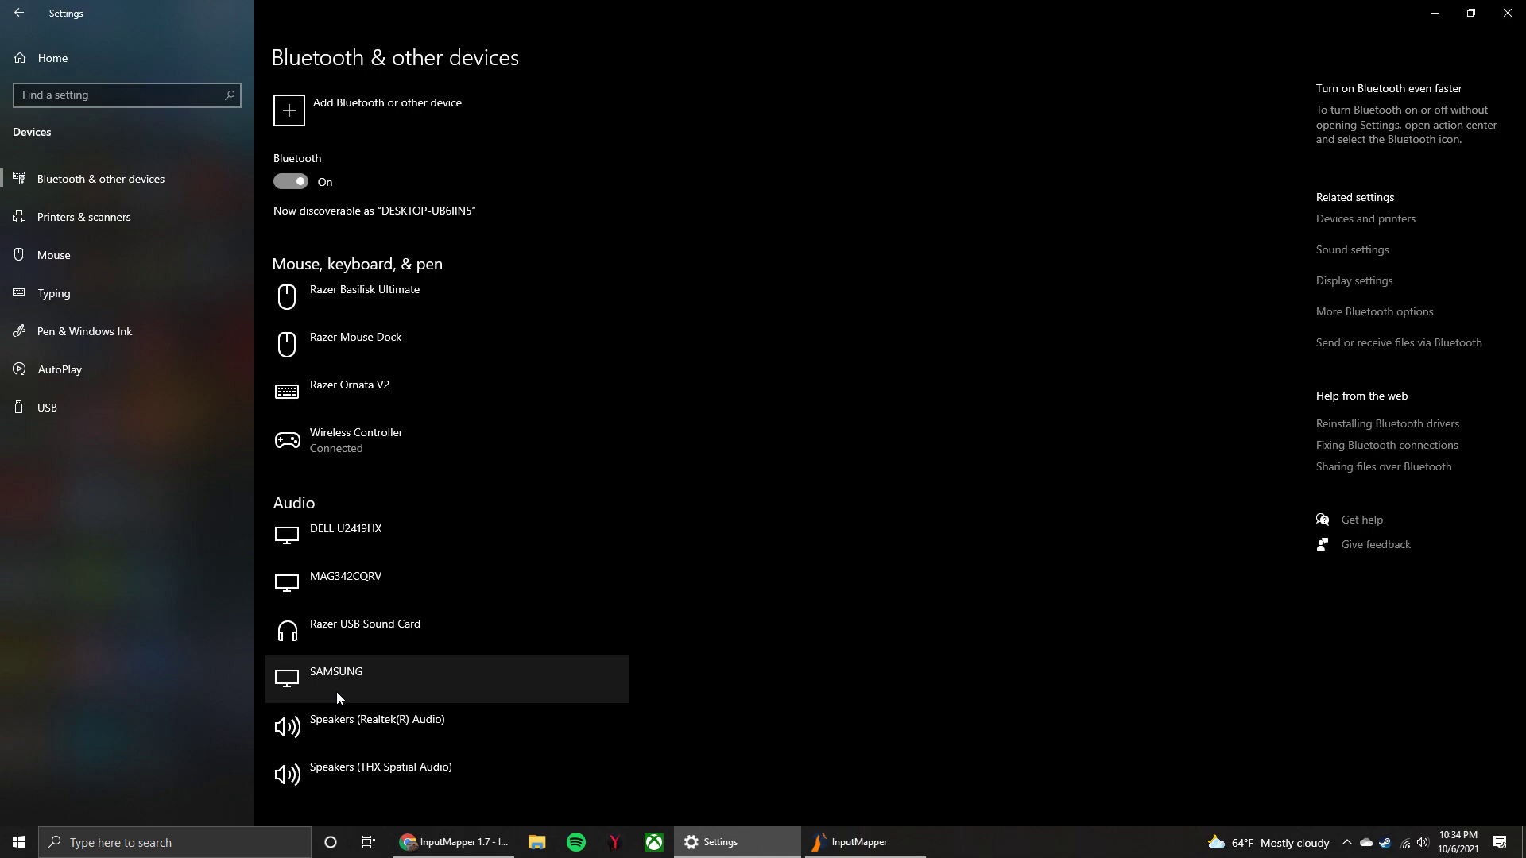
# Back in InputMapper, keep Default Profile on the Dualshock 4 Controller and show its Device Tuning options
pyautogui.click(1508, 13)
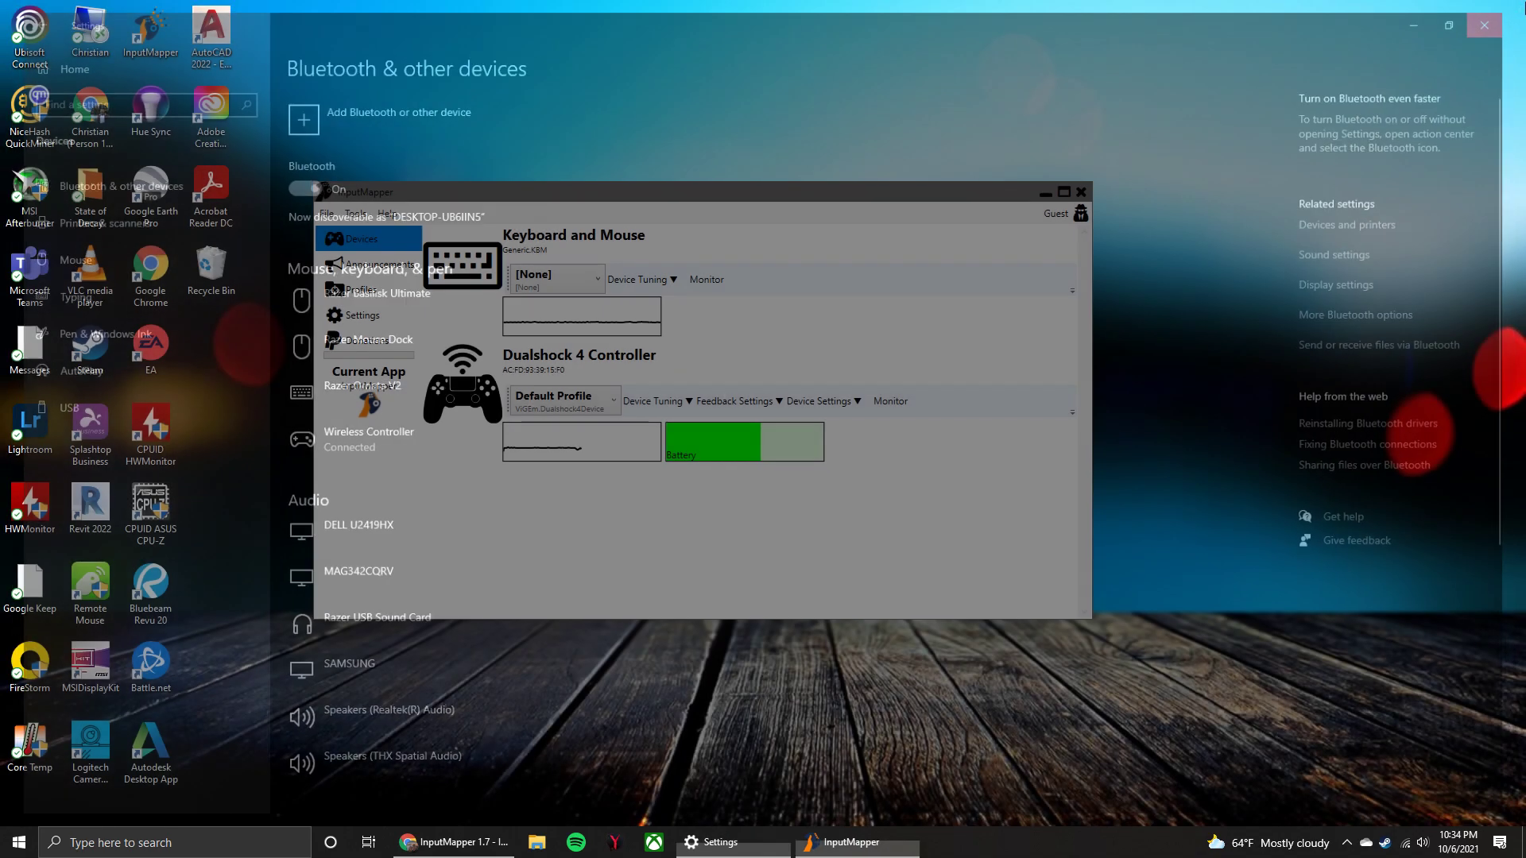
pyautogui.moveTo(703, 189); pyautogui.dragTo(768, 178)
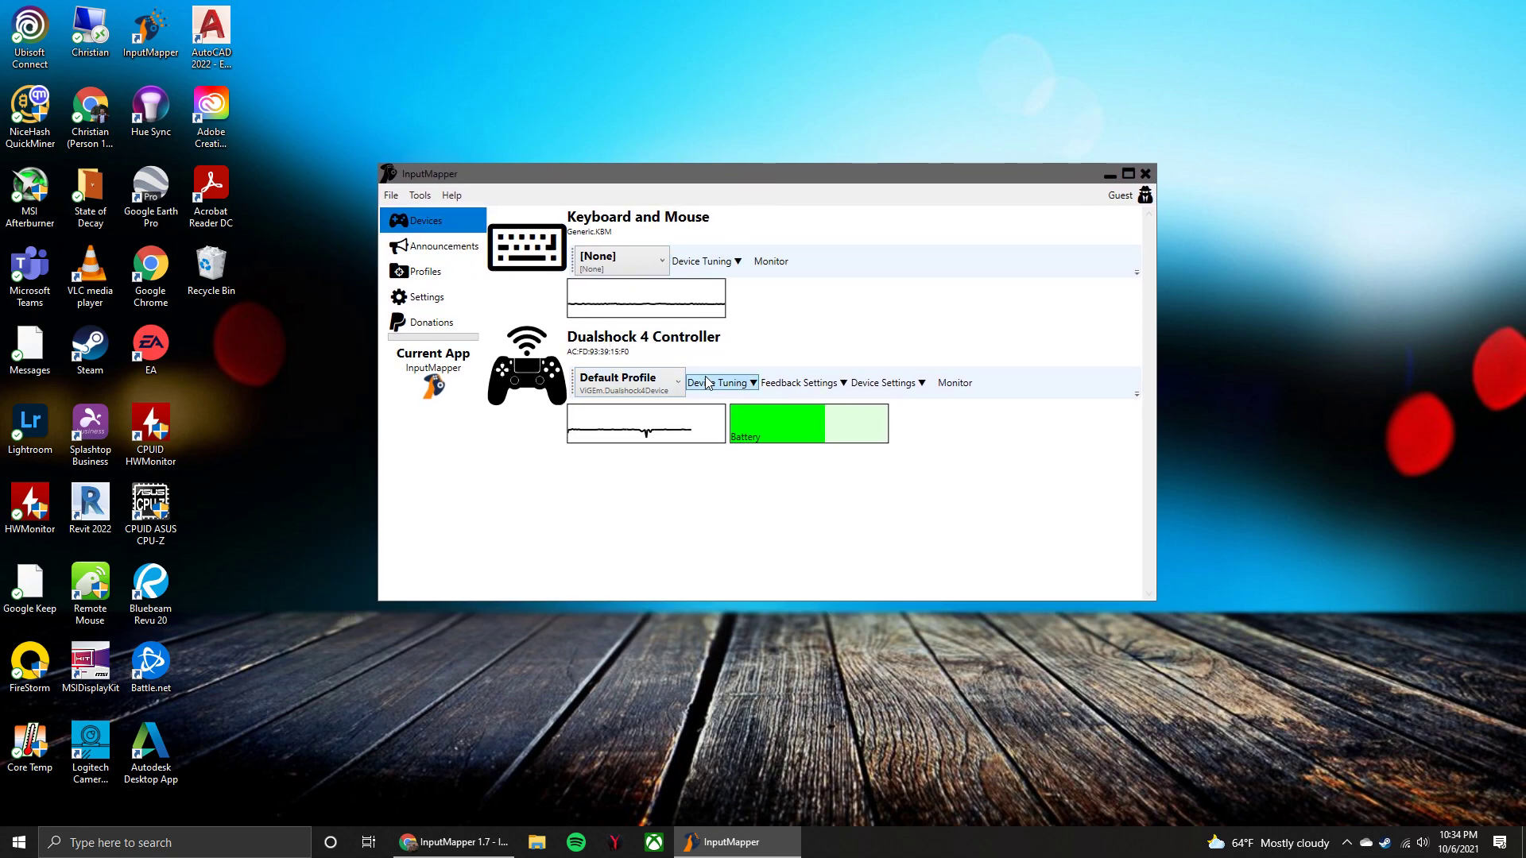
pyautogui.click(622, 387)
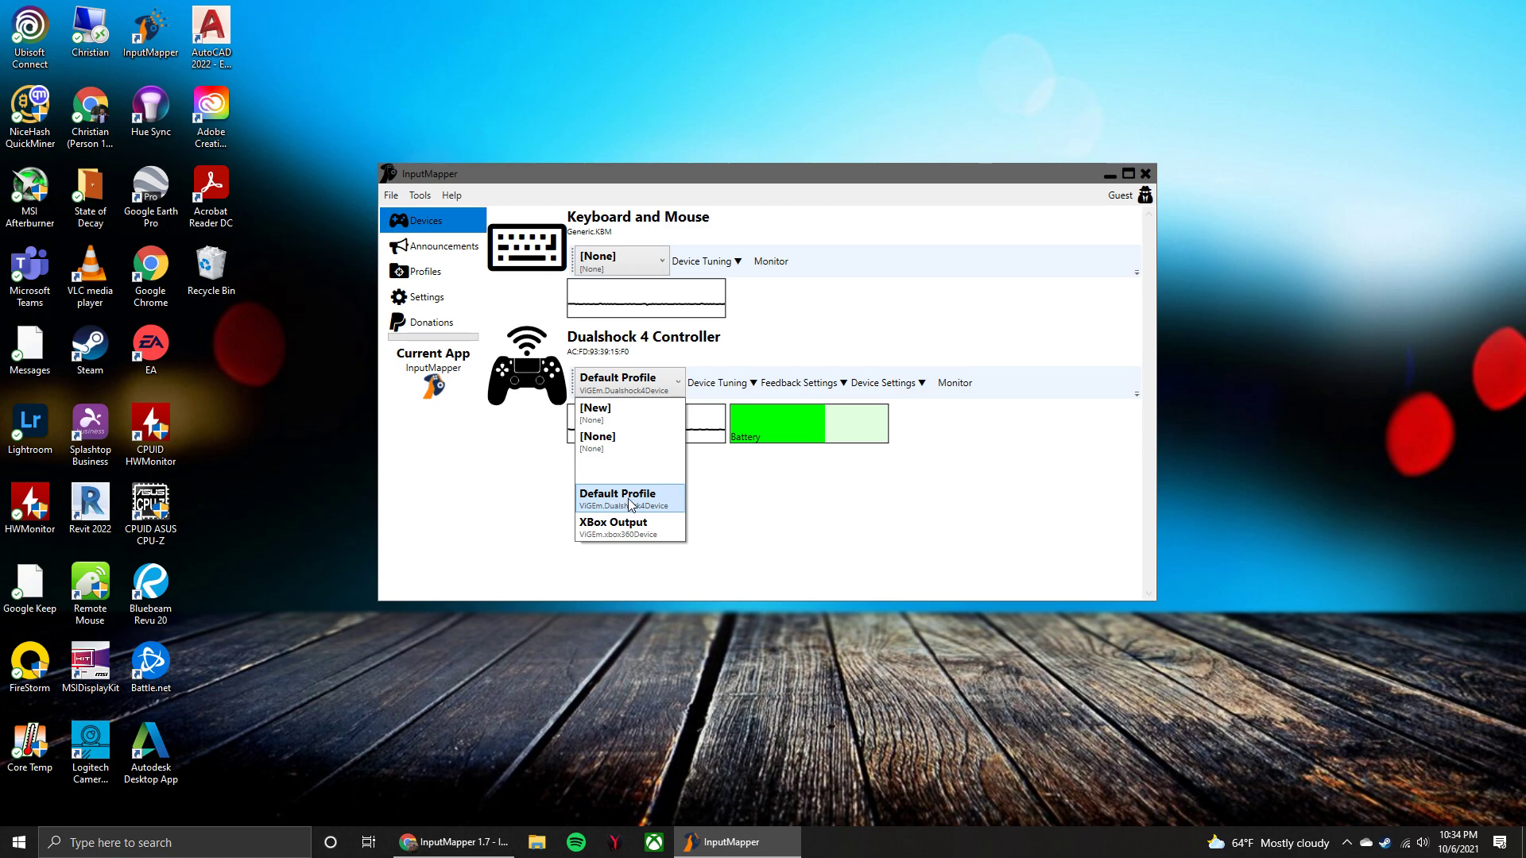
pyautogui.click(614, 389)
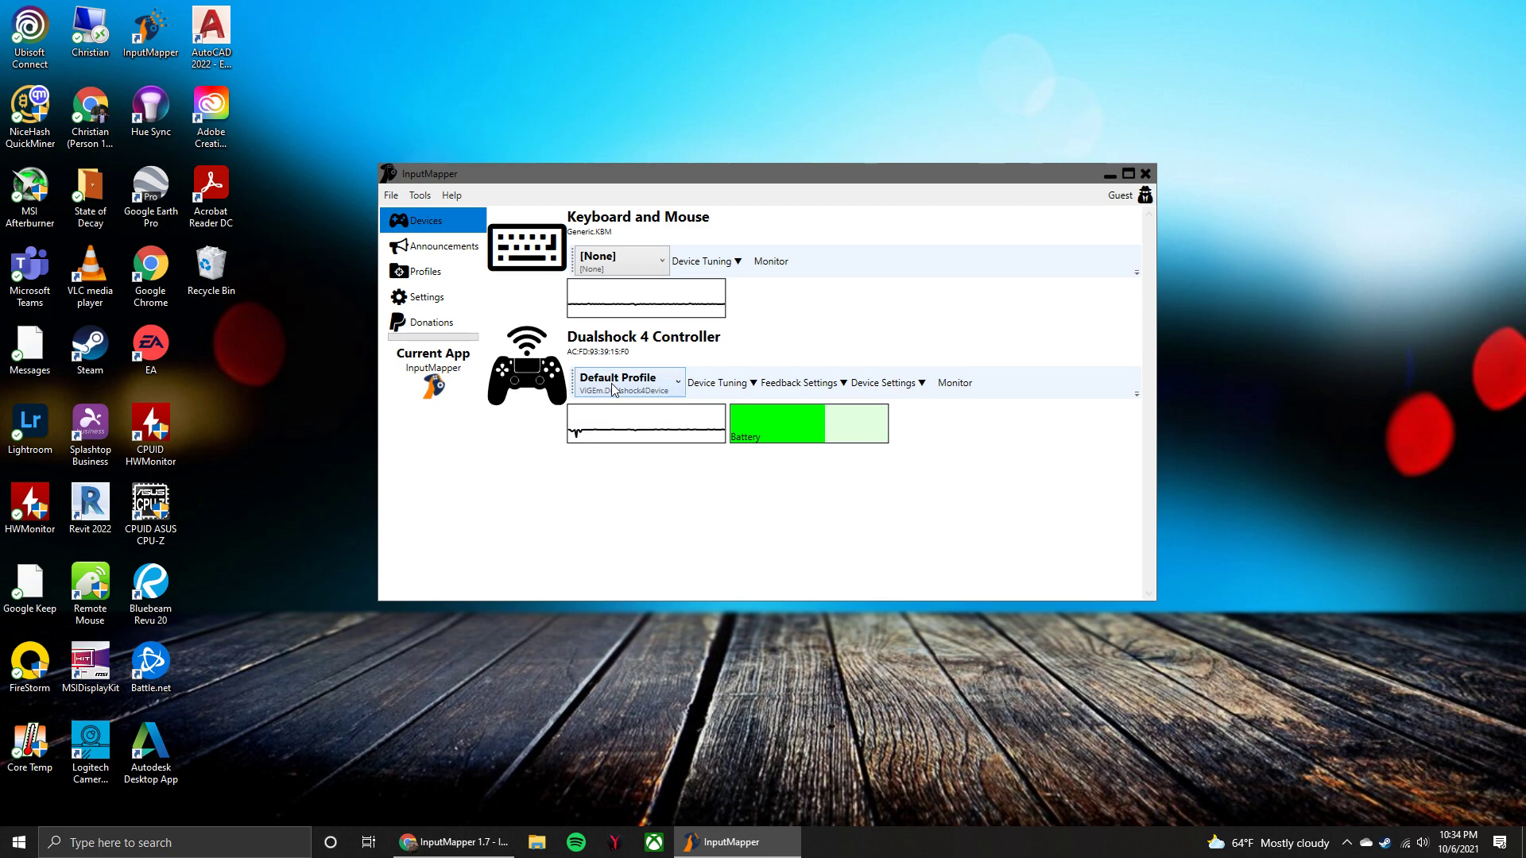
pyautogui.click(725, 384)
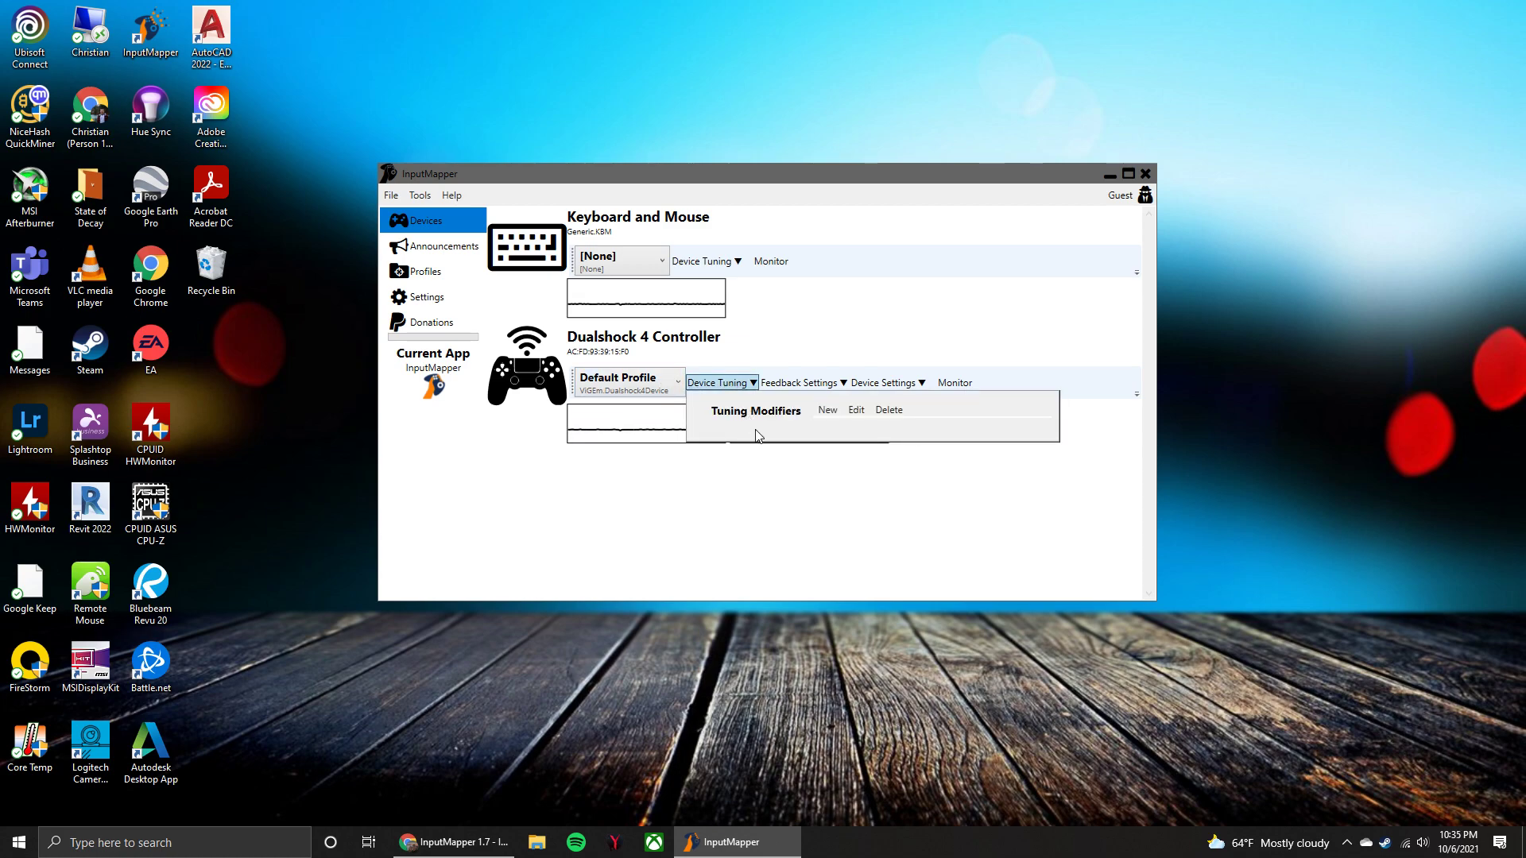
# Open the Dualshock 4 Controller's Device Settings and leave Lightbar Mode set to Off
pyautogui.click(747, 385)
pyautogui.click(909, 385)
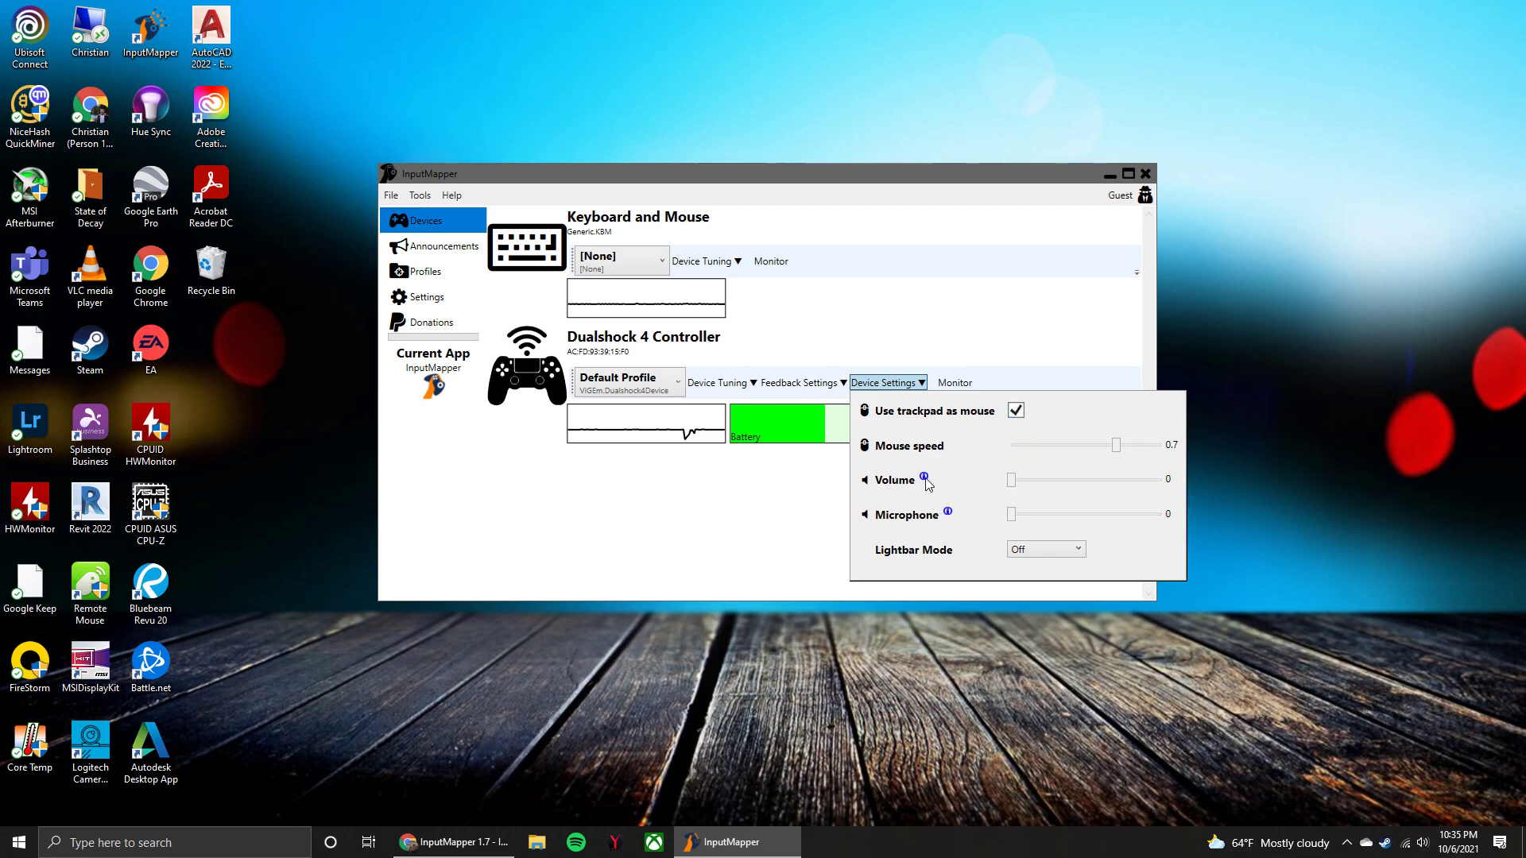
pyautogui.moveTo(948, 514)
pyautogui.click(1023, 556)
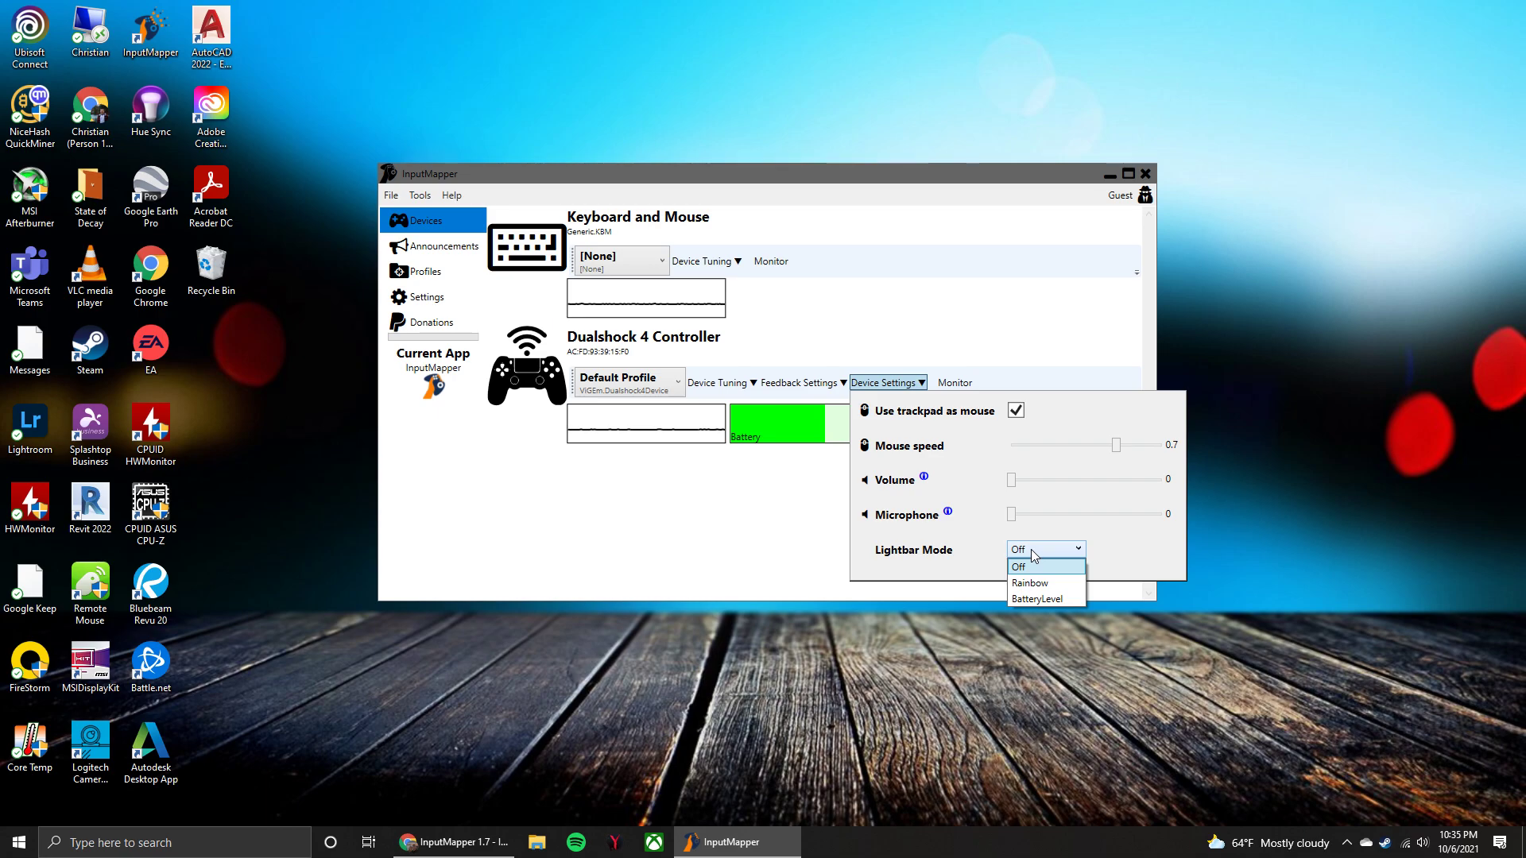
pyautogui.click(1059, 564)
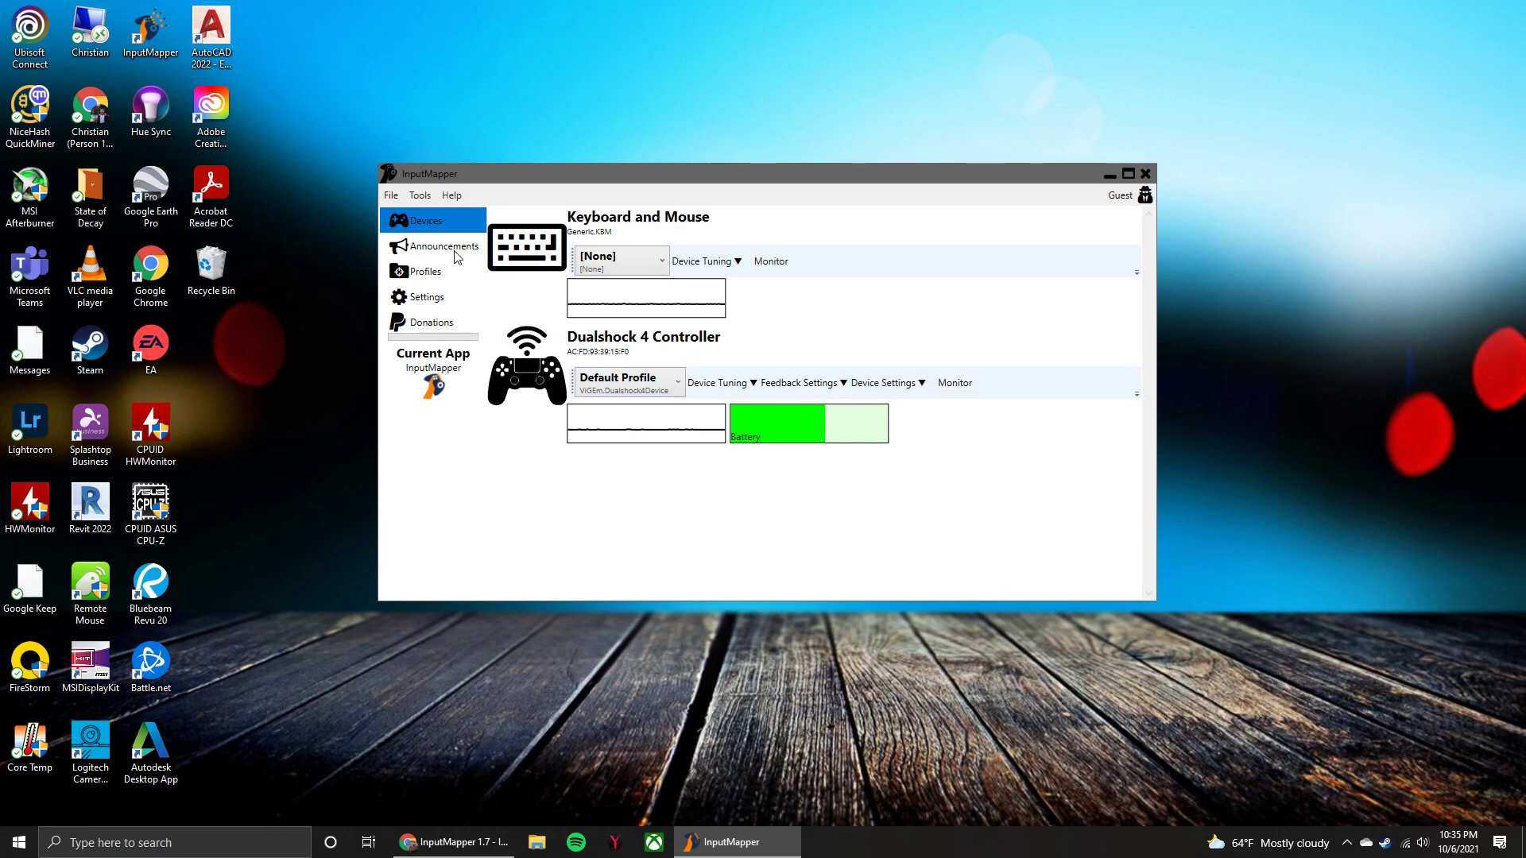
# Open Default Profile from Profiles and keep the Cross button mapped to Cross
pyautogui.click(414, 277)
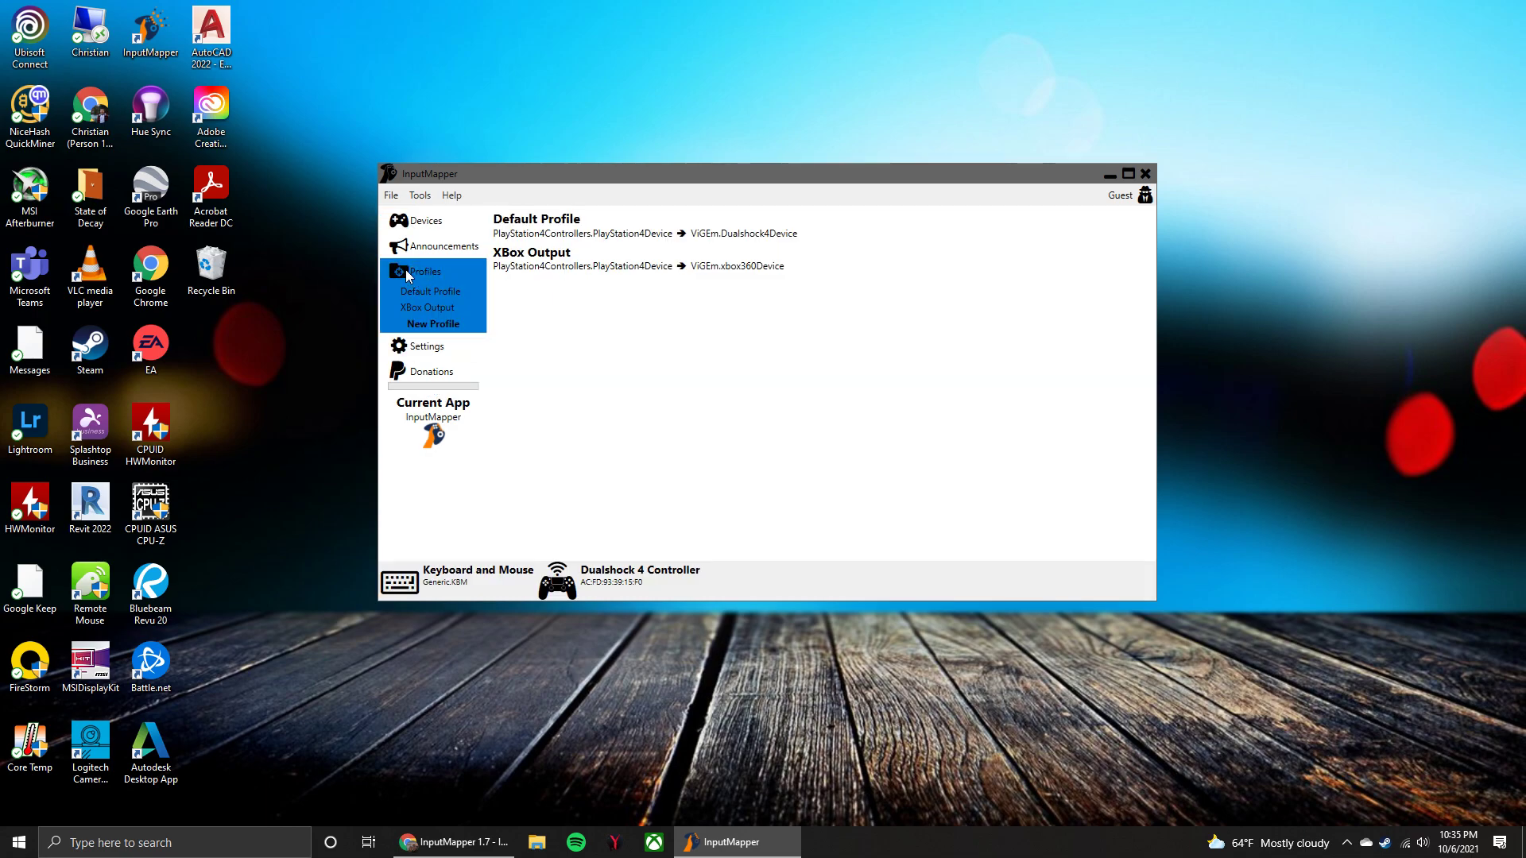
pyautogui.click(523, 222)
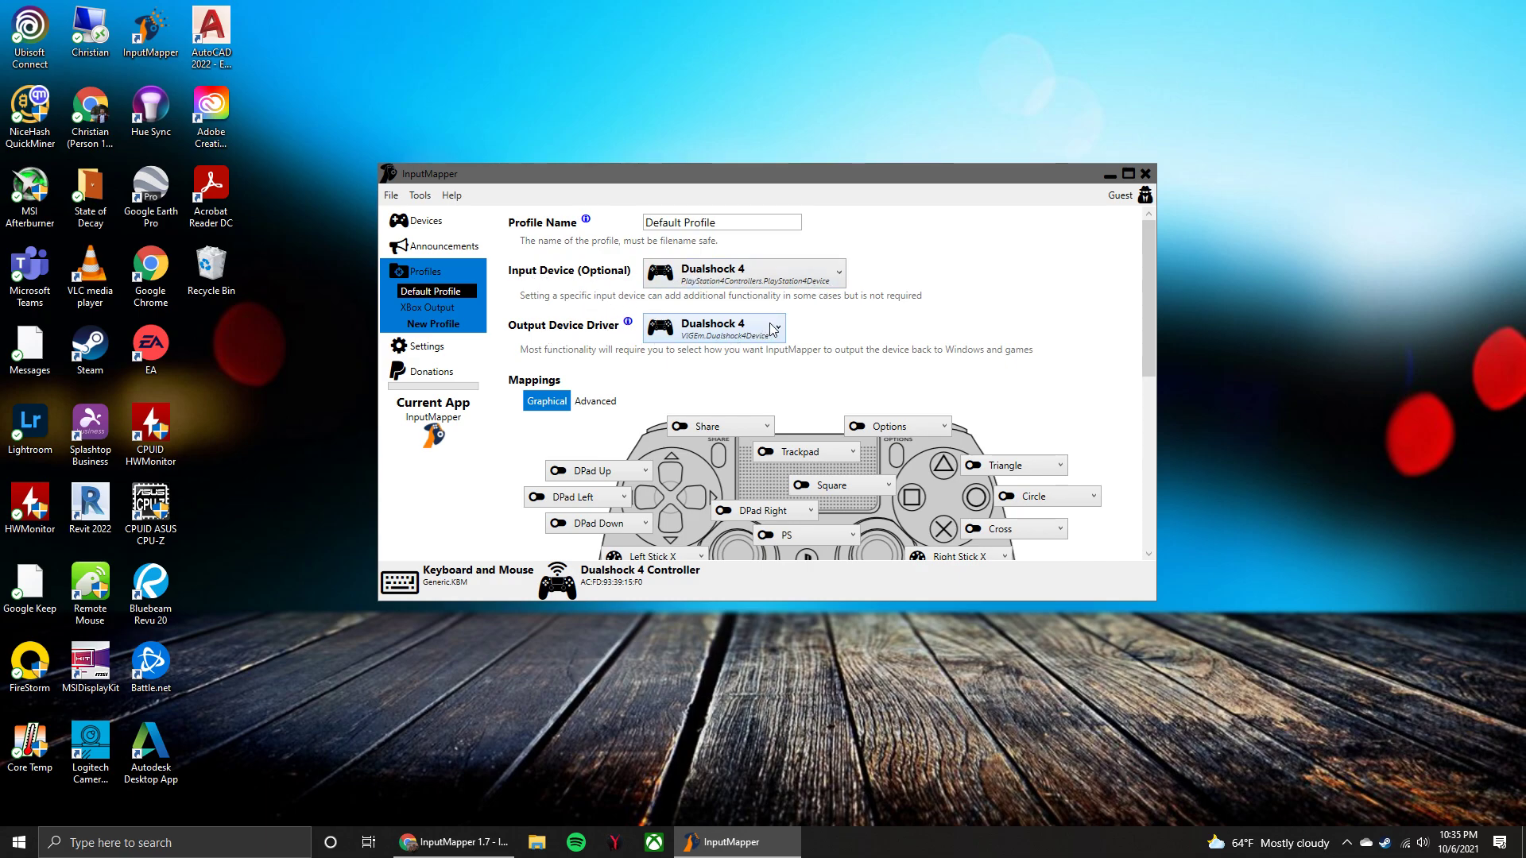
pyautogui.scroll(-2, 788, 395)
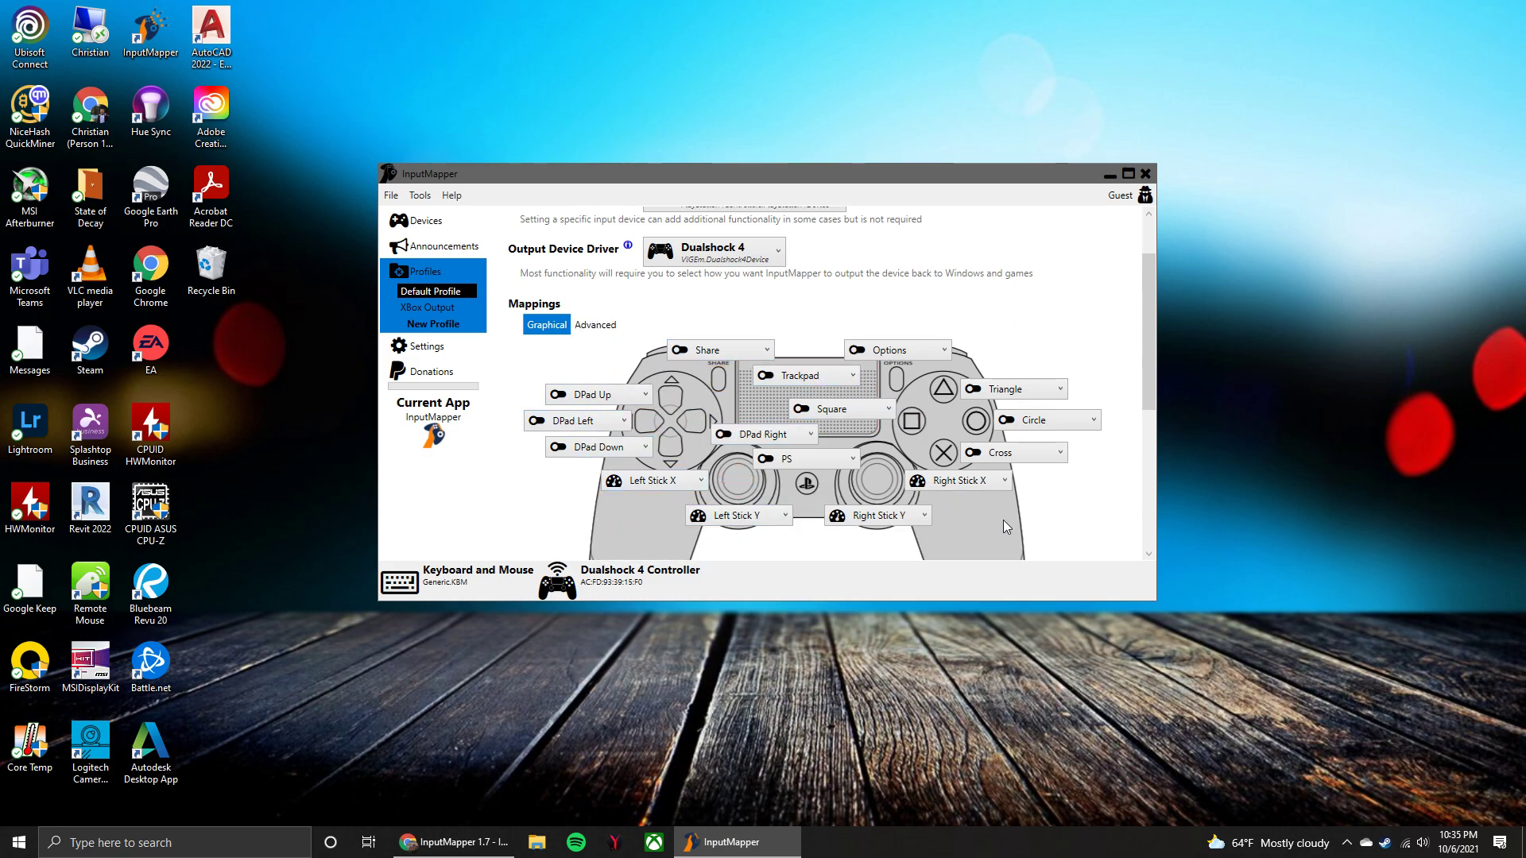
pyautogui.click(1003, 459)
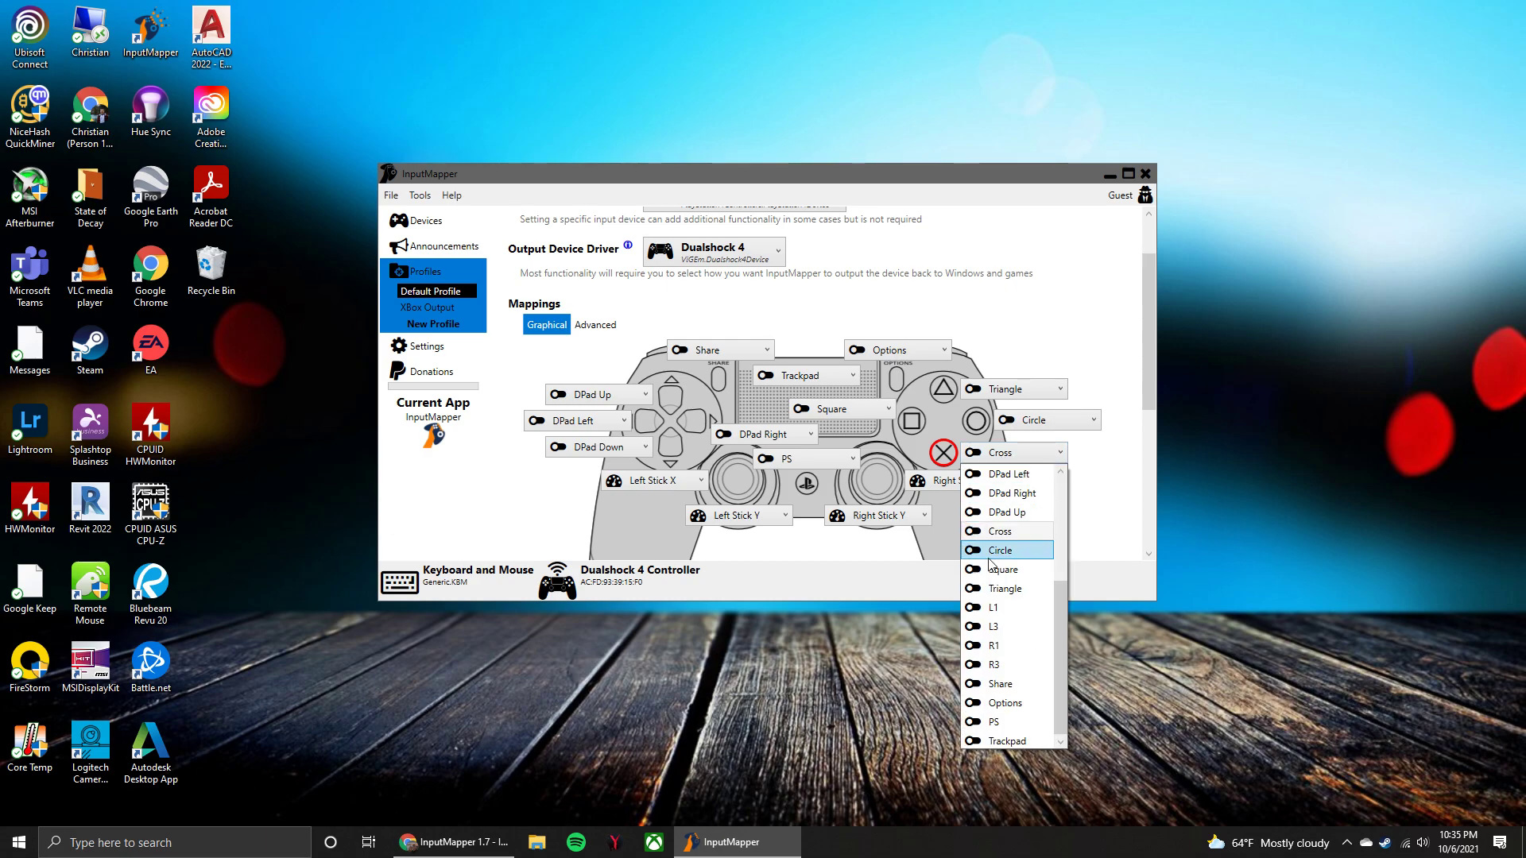
pyautogui.click(1029, 455)
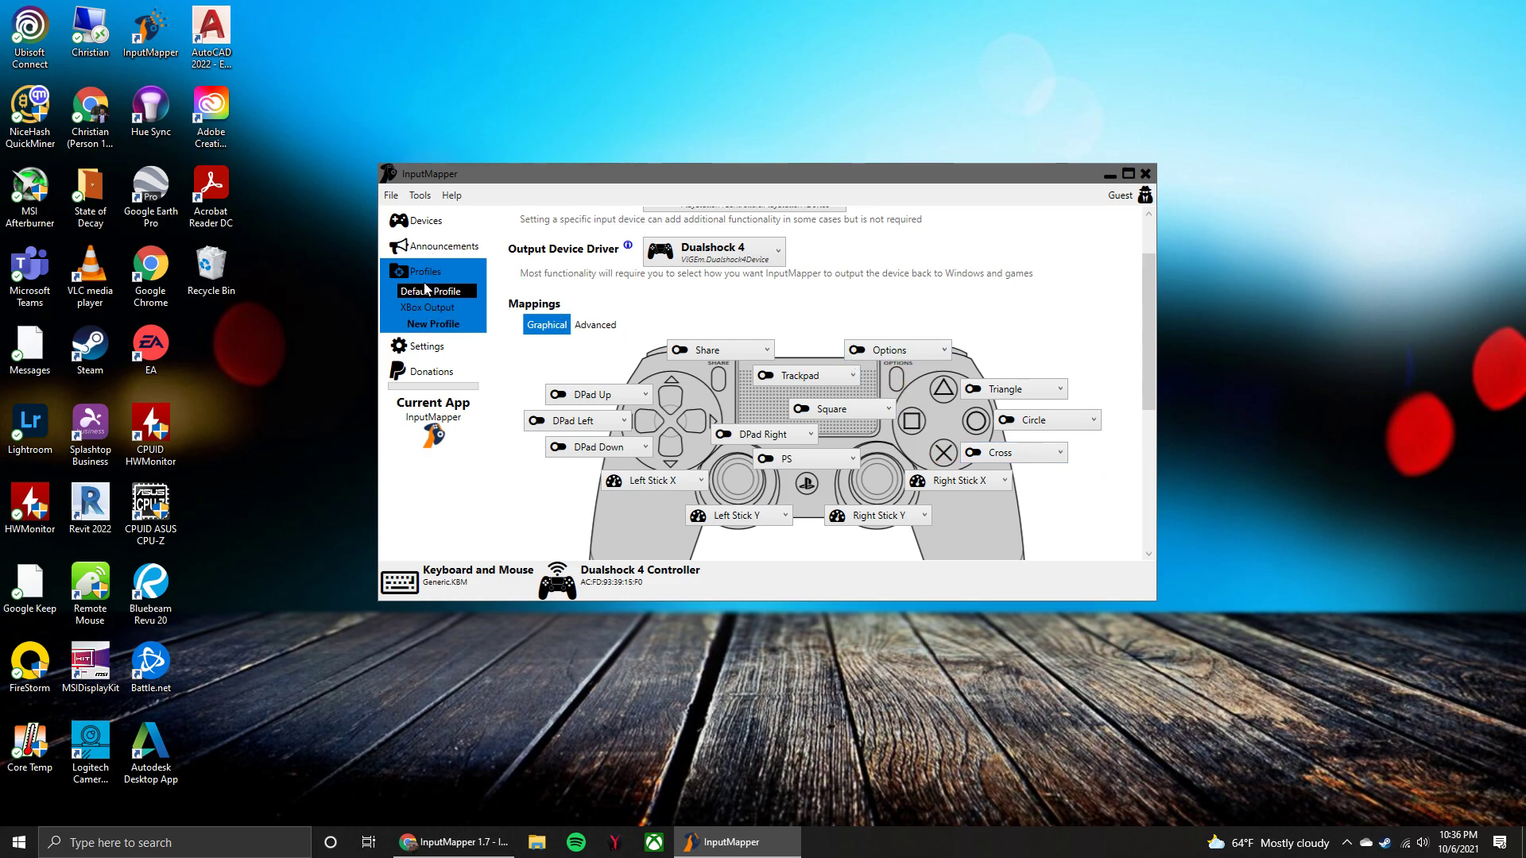
pyautogui.click(428, 309)
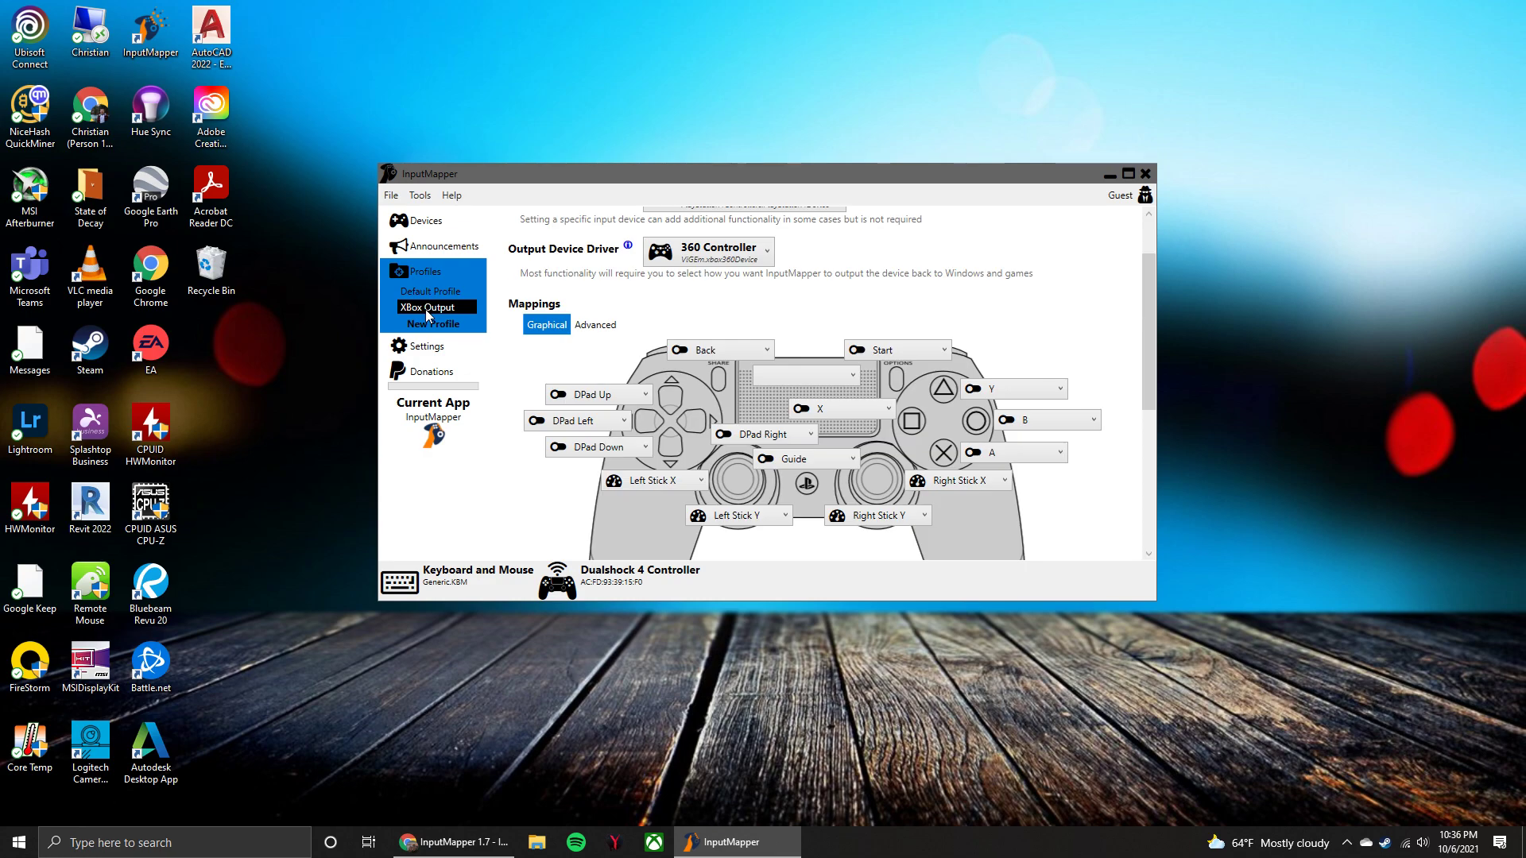
pyautogui.scroll(2, 662, 312)
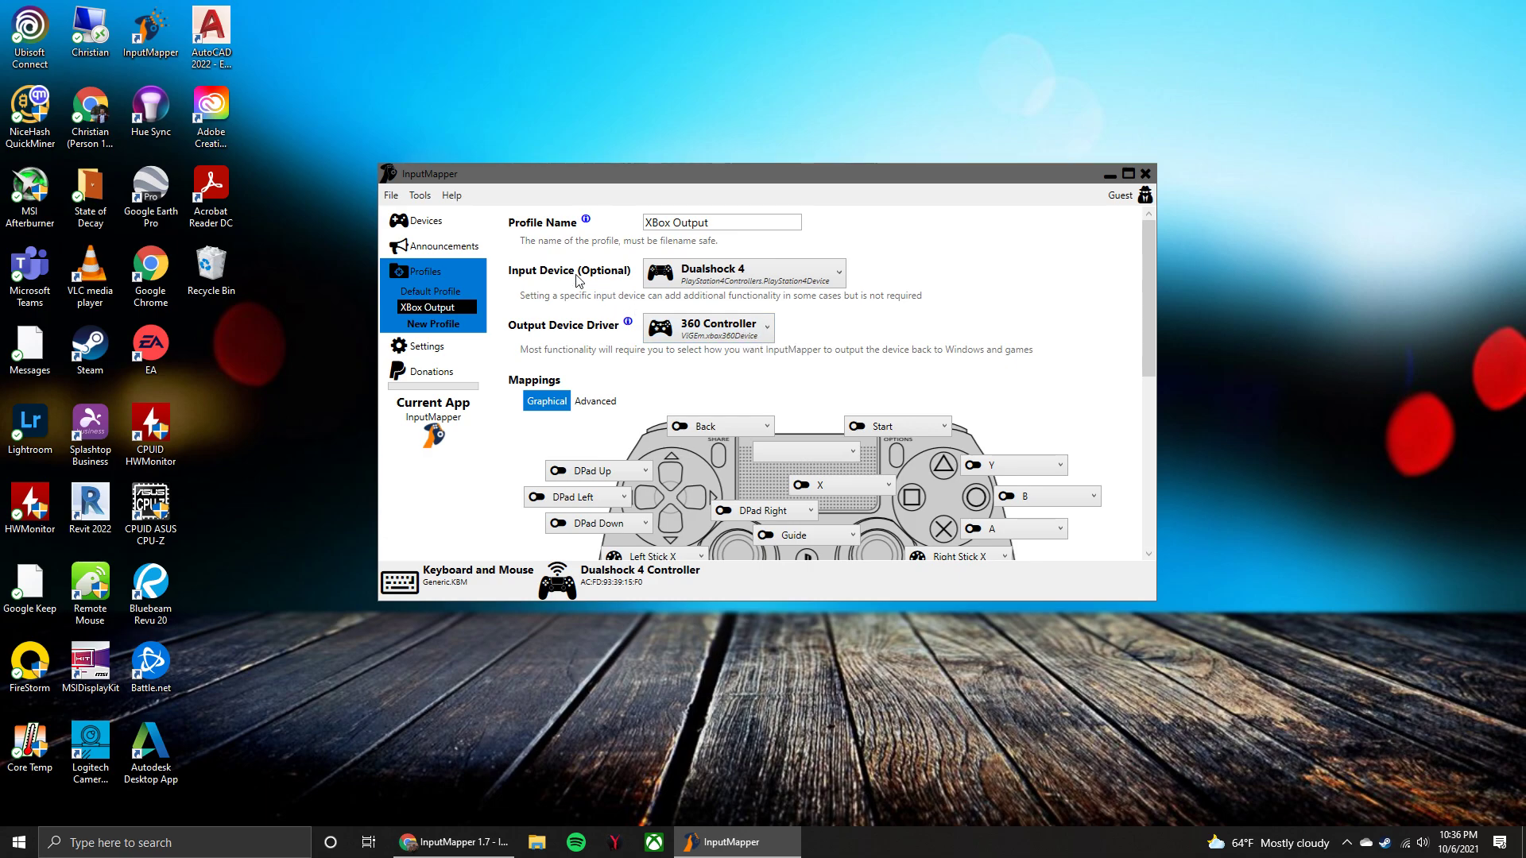
pyautogui.click(441, 296)
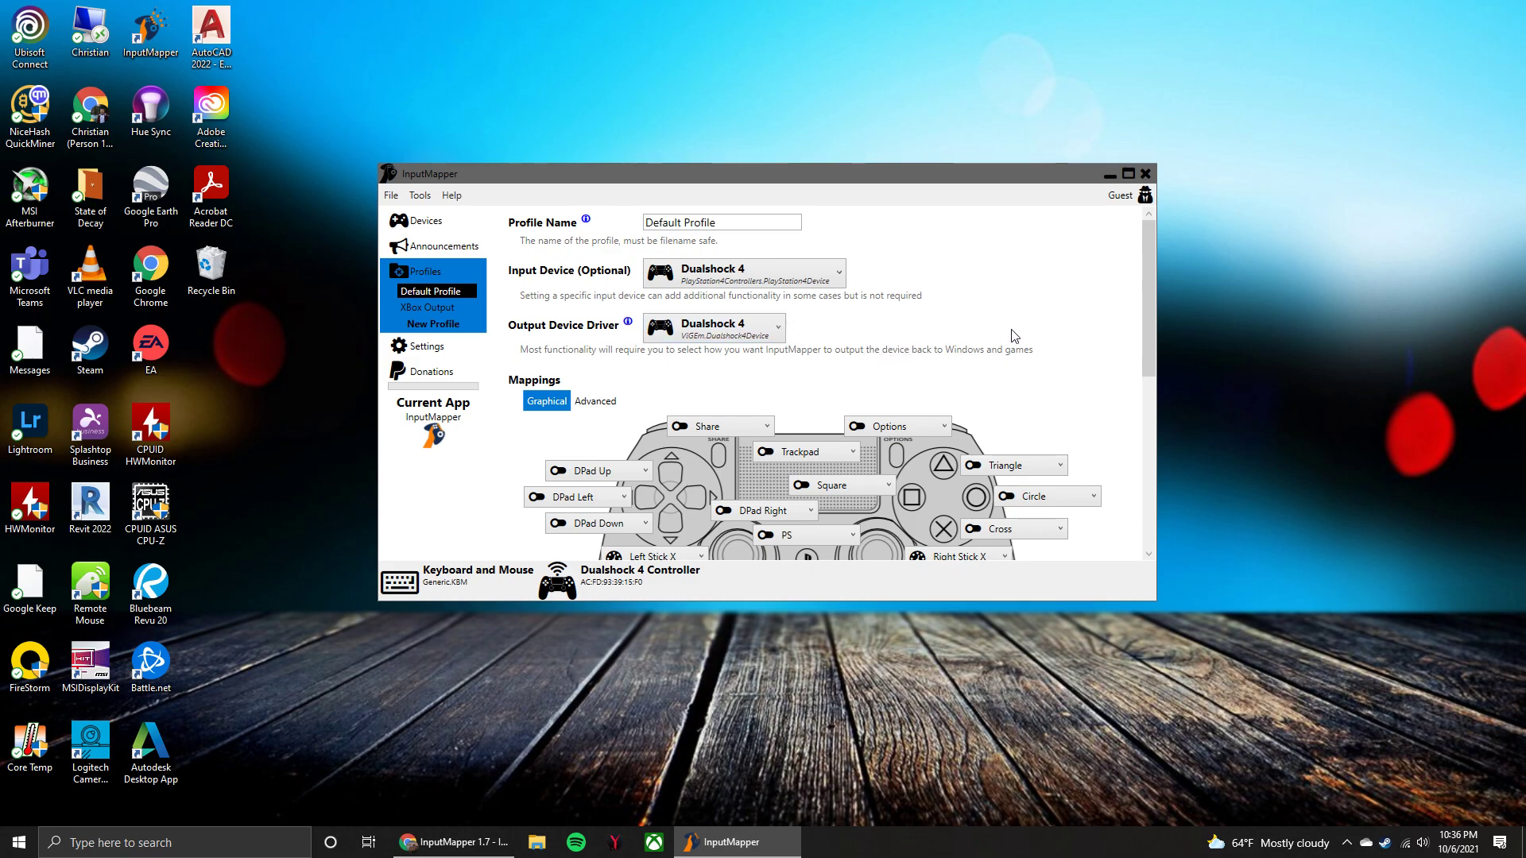
# Scroll the Default Profile down to the R1/R2/L1/L2 mappings, Macros and Input State Modifiers
pyautogui.scroll(-4, 888, 390)
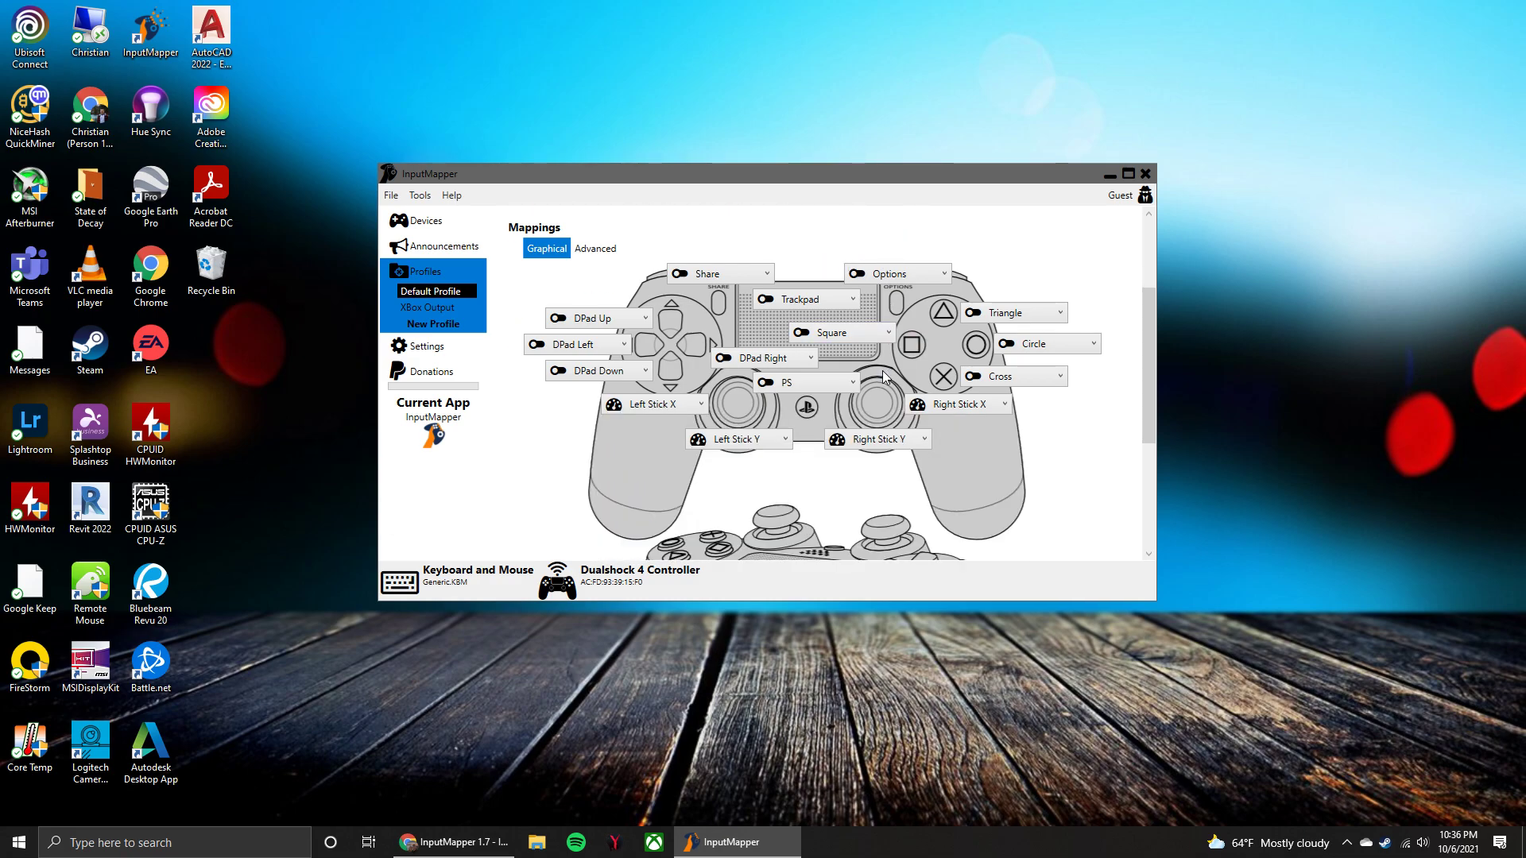
pyautogui.scroll(-5, 888, 379)
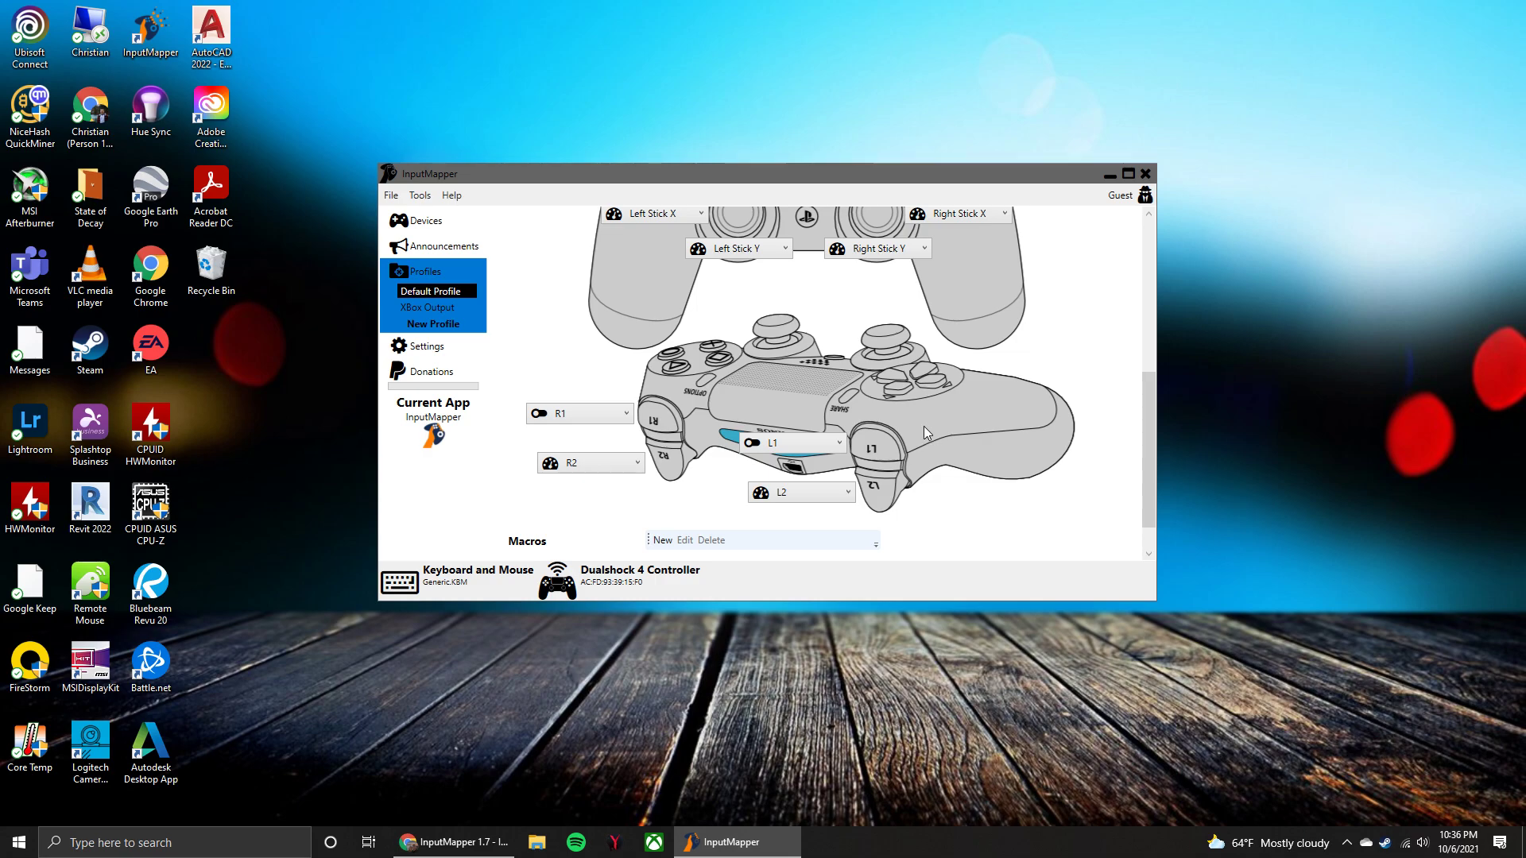
pyautogui.scroll(-1, 930, 437)
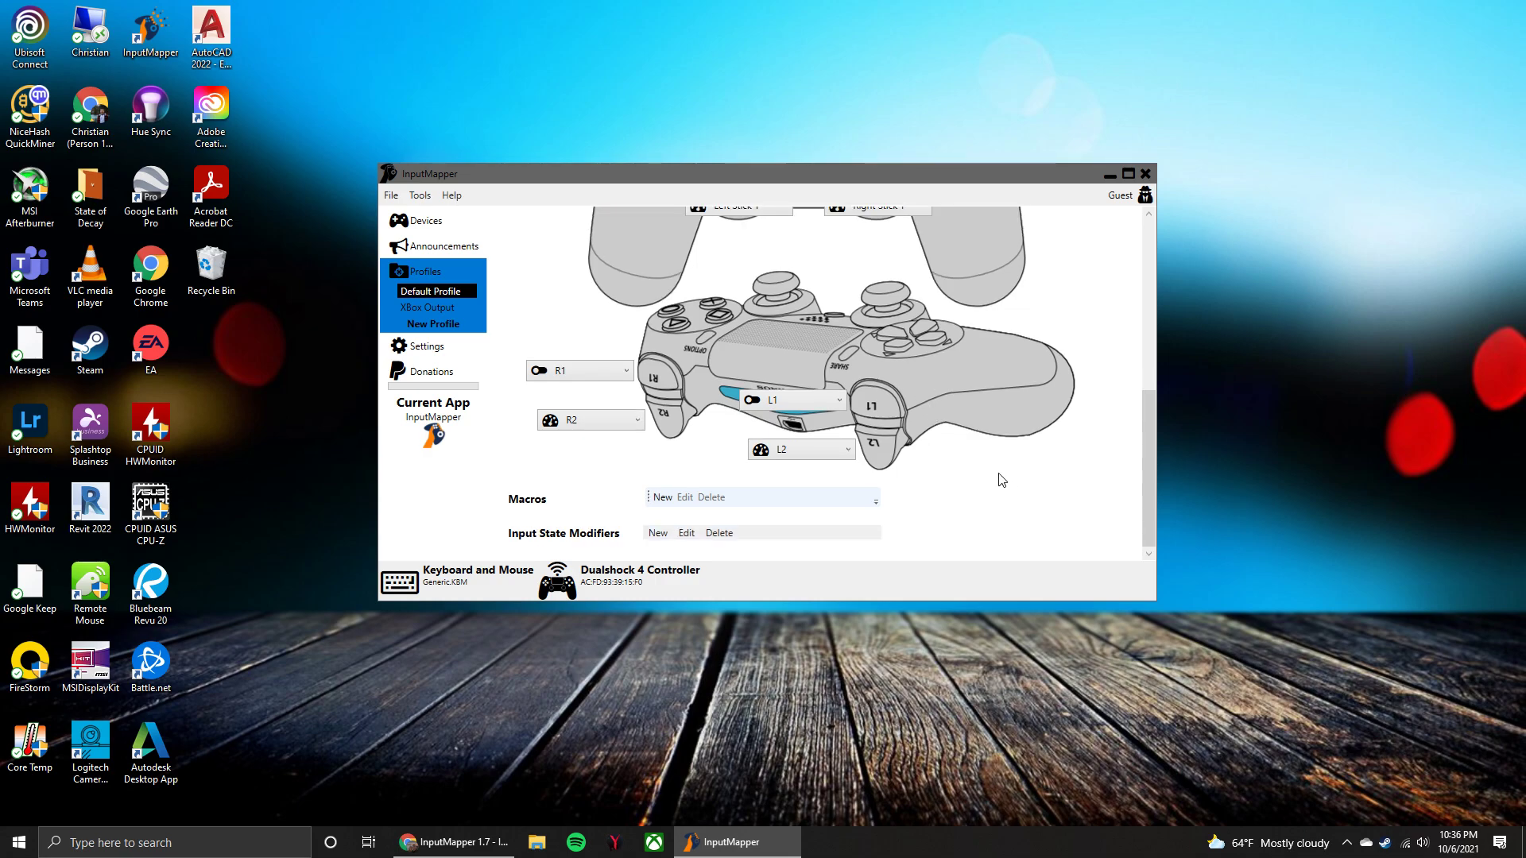